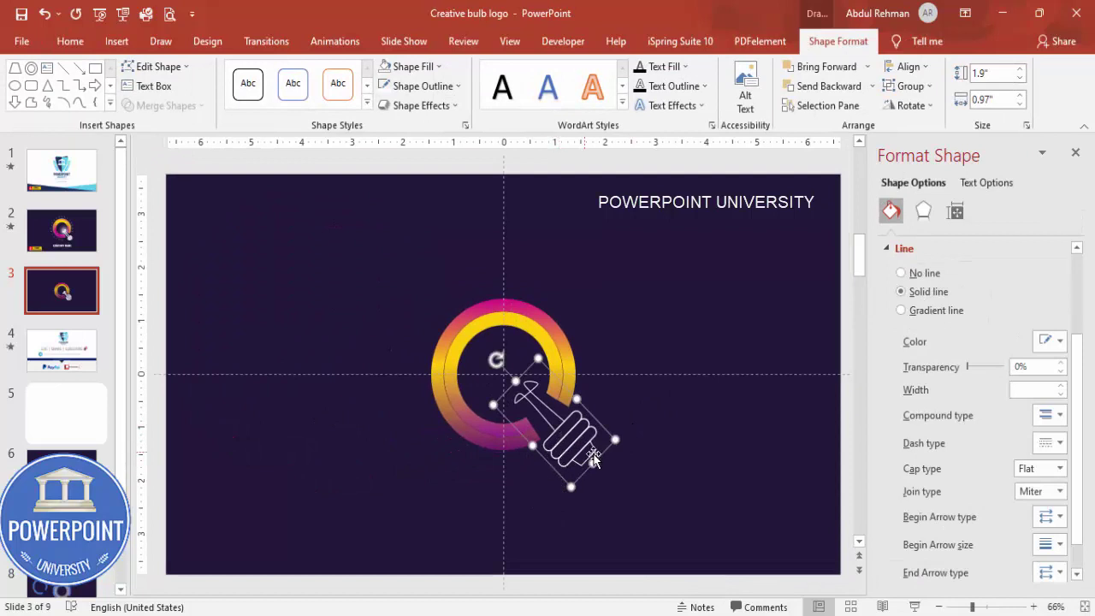
Deselect the white-outlined bulb base below the gradient ring
click(642, 335)
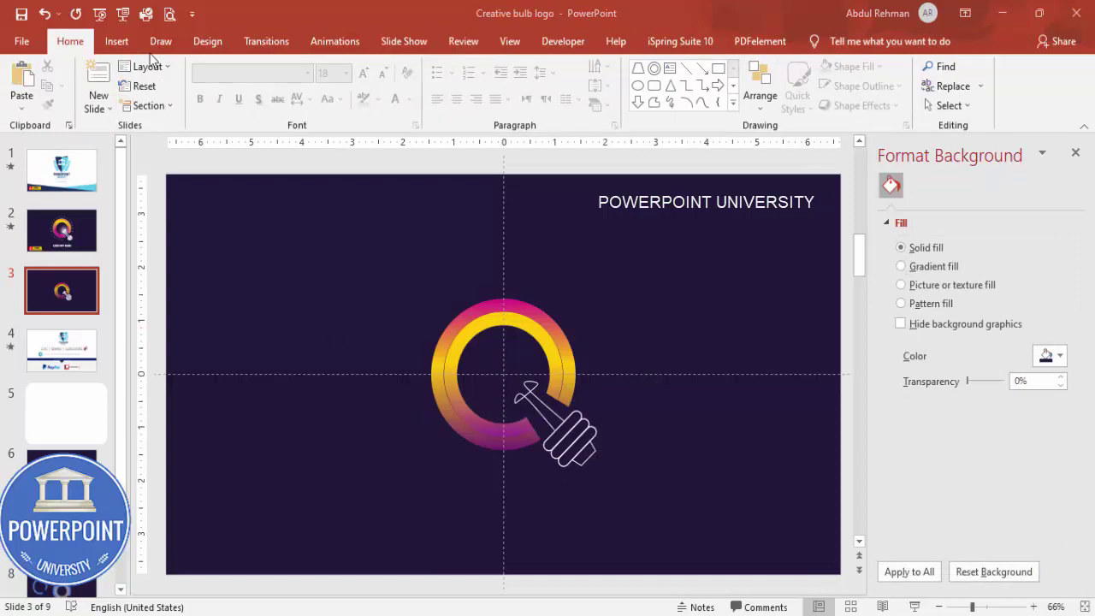
click(116, 41)
Draw an oval and move it into the centre of the ring
click(256, 86)
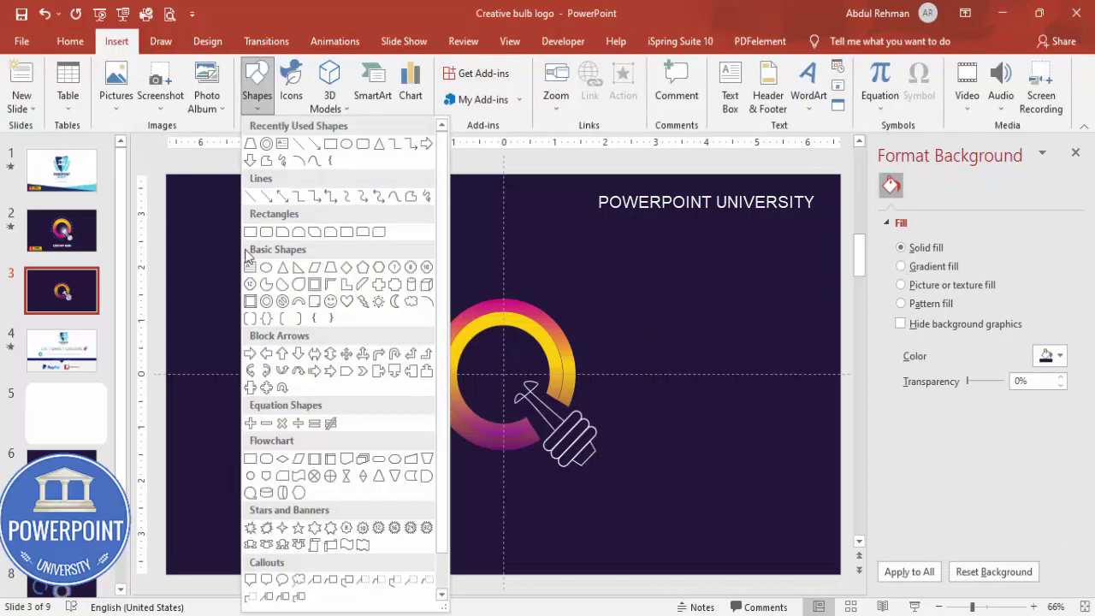
click(267, 268)
drag(530, 394, 575, 446)
drag(566, 404, 536, 377)
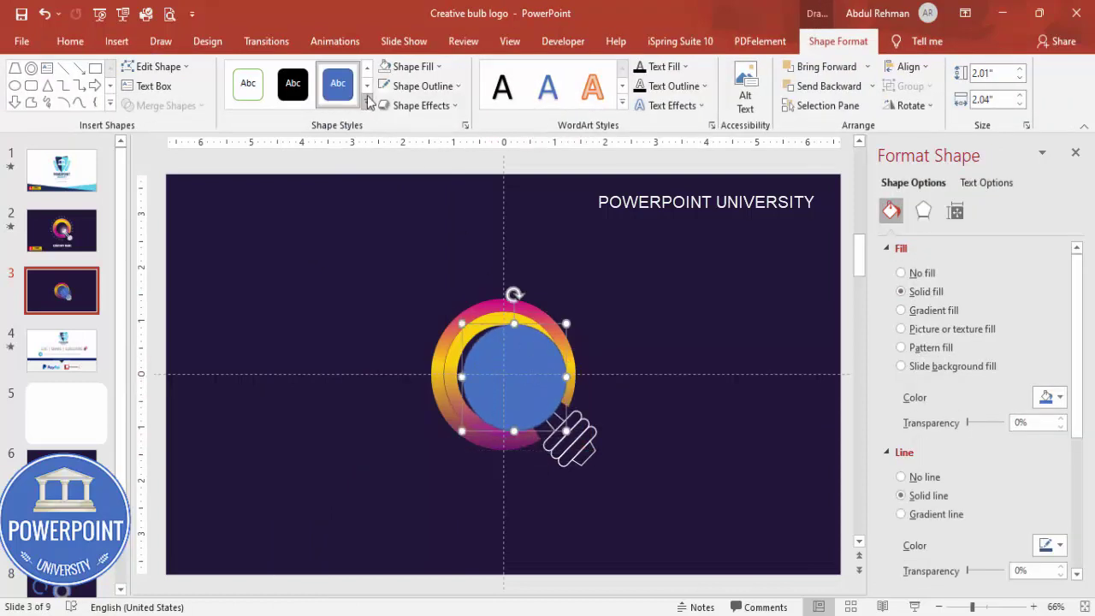
Give the oval no outline and a white fill
click(417, 86)
click(414, 266)
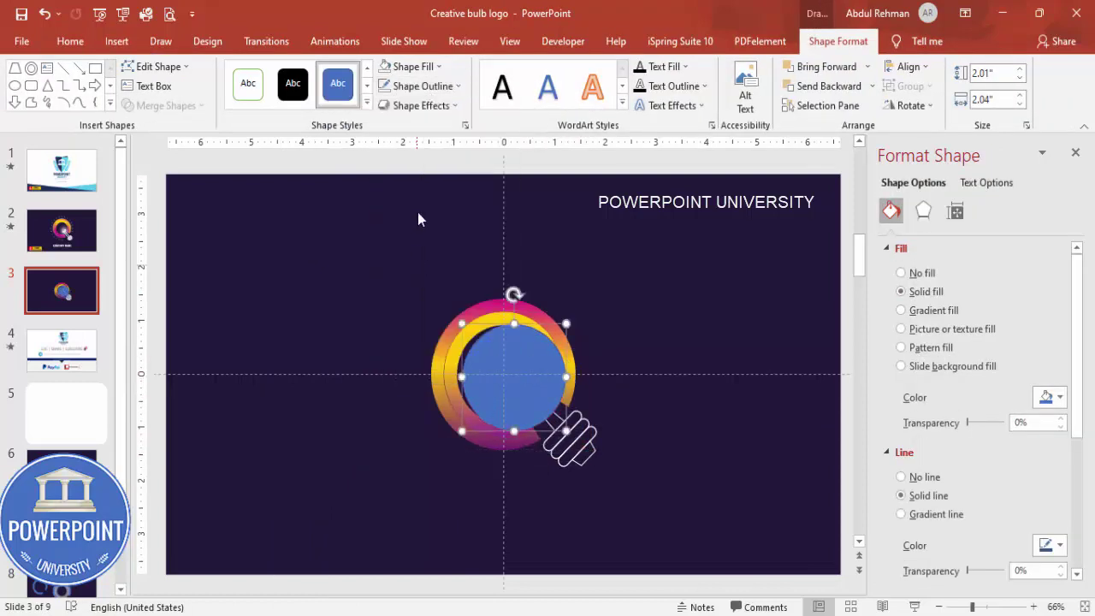
click(419, 66)
click(383, 106)
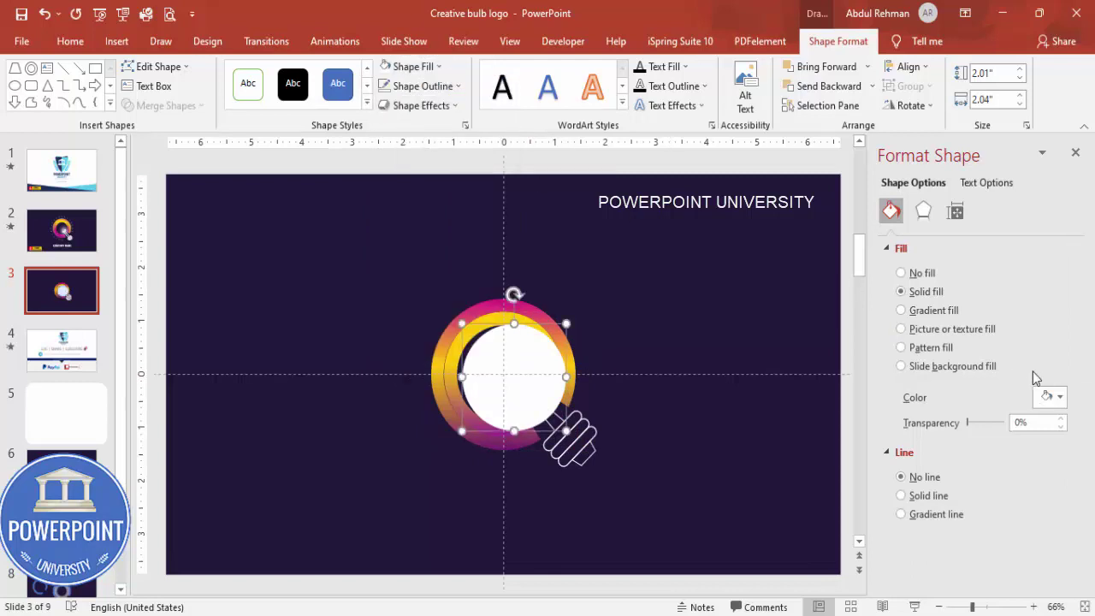
Raise the oval's Soft Edges size to about 40 pt for a heavy glow
click(924, 212)
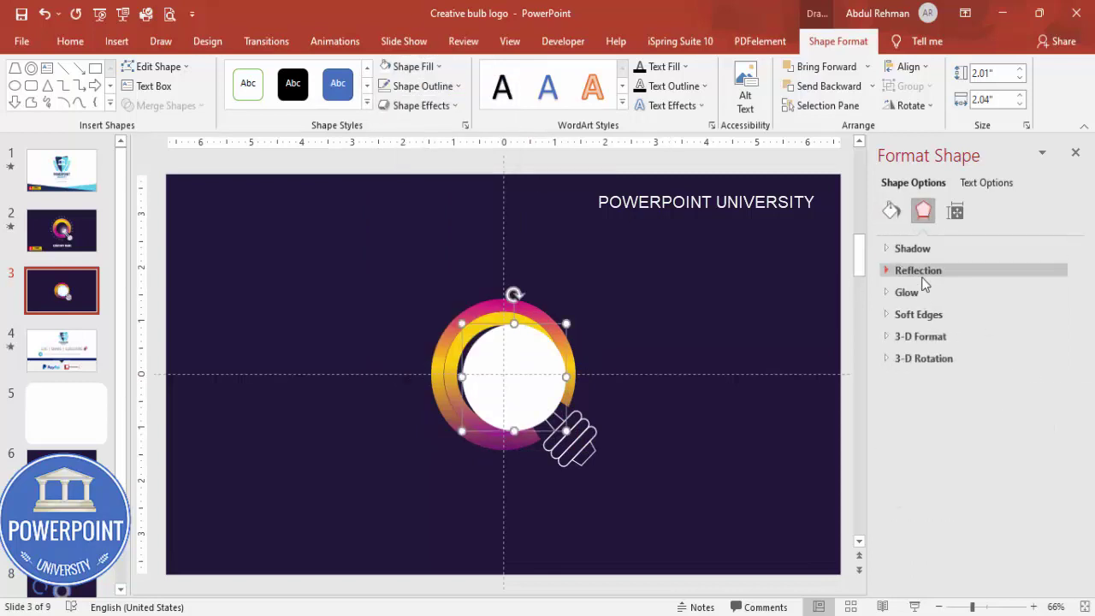
click(929, 314)
click(1062, 359)
click(1062, 360)
click(1062, 359)
click(1062, 359)
click(1061, 359)
click(1062, 360)
click(1062, 359)
click(1062, 360)
click(1062, 359)
click(1061, 359)
click(1063, 359)
click(1063, 360)
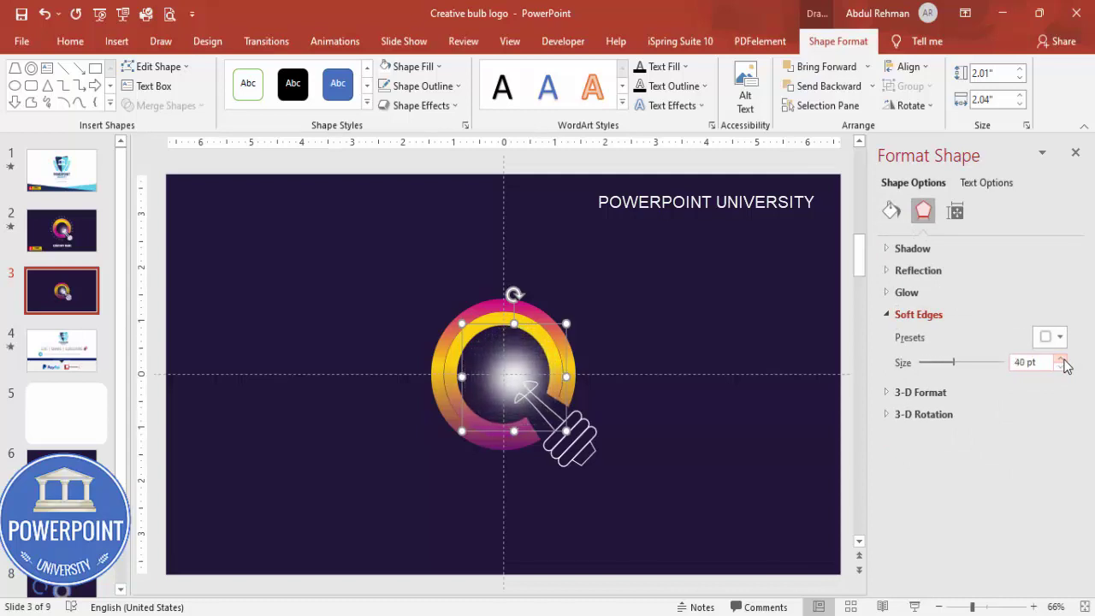
click(1063, 360)
click(1063, 359)
click(639, 342)
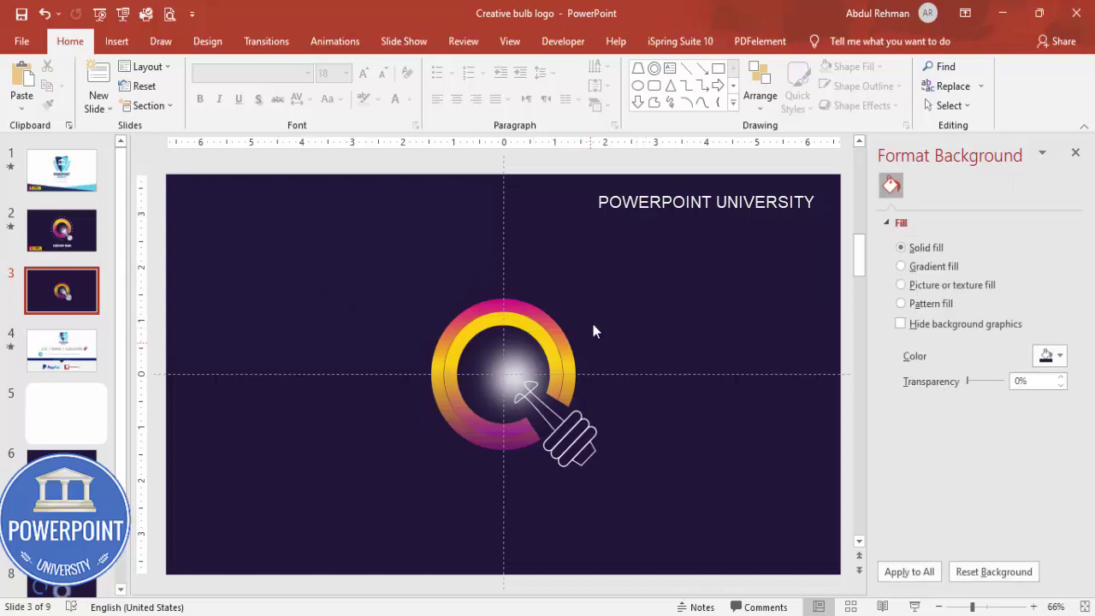
Draw a tall thin rectangle bar through the ring
click(116, 41)
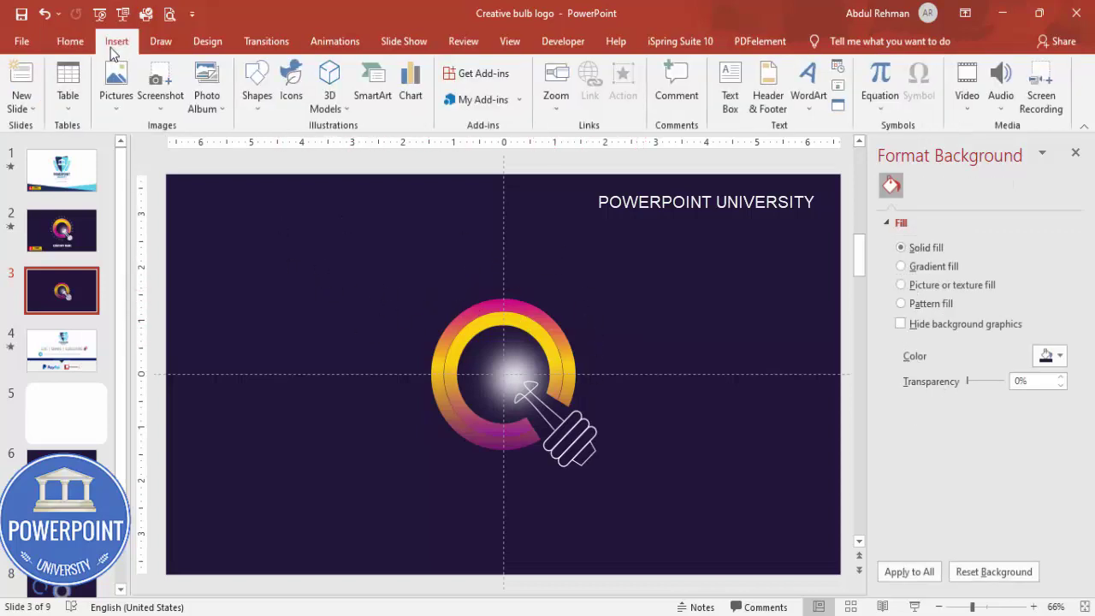
click(252, 118)
click(250, 232)
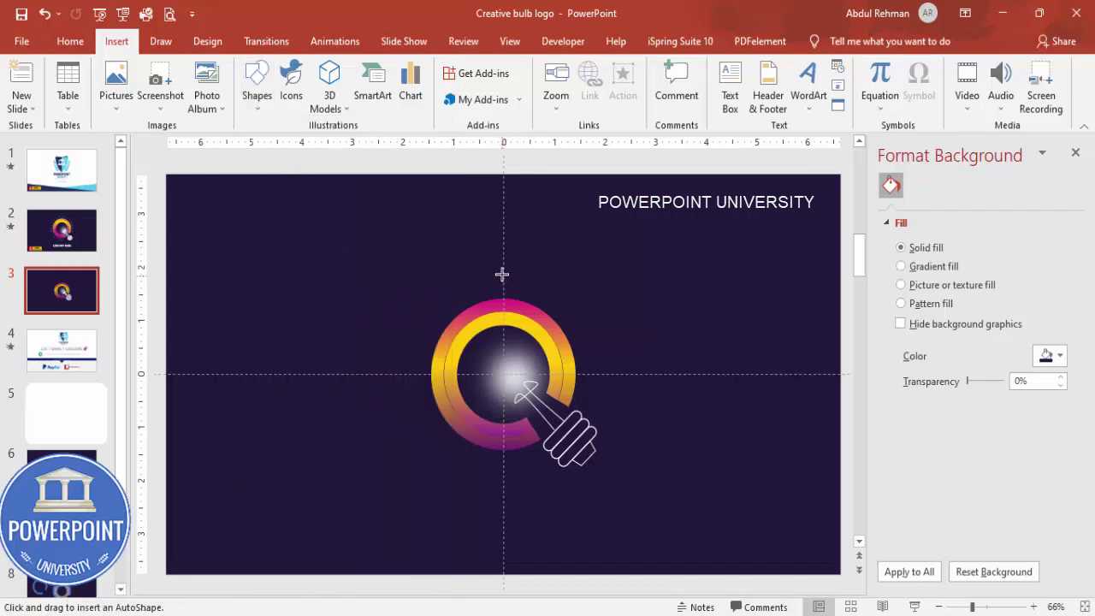
mouse_move(503, 384)
mouse_down()
mouse_move(511, 489)
mouse_move(505, 481)
mouse_up()
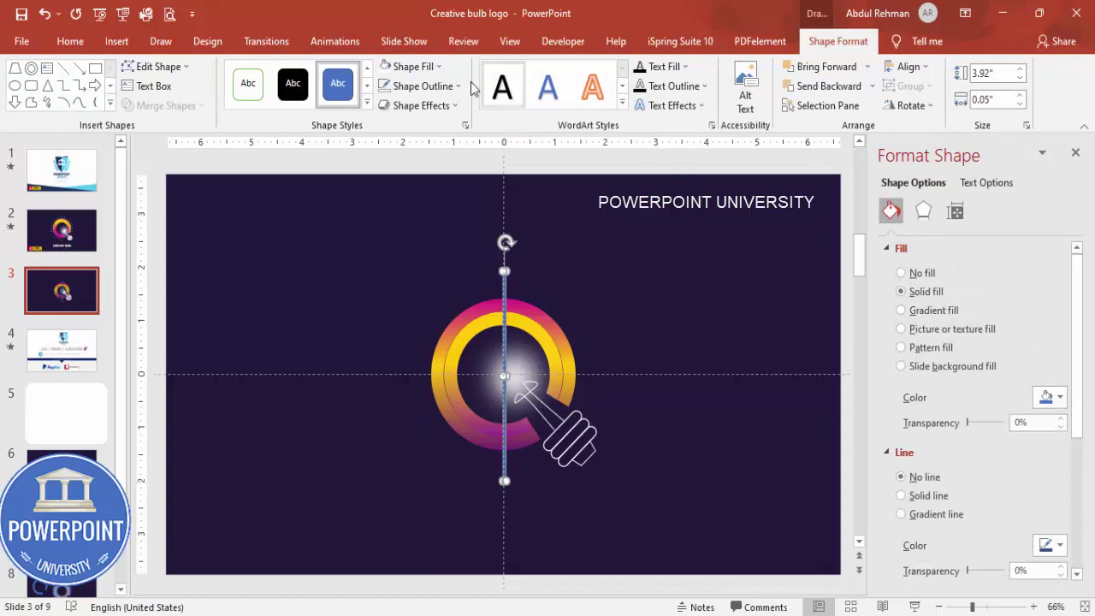
Give the bar no outline and a white fill
click(421, 85)
click(412, 267)
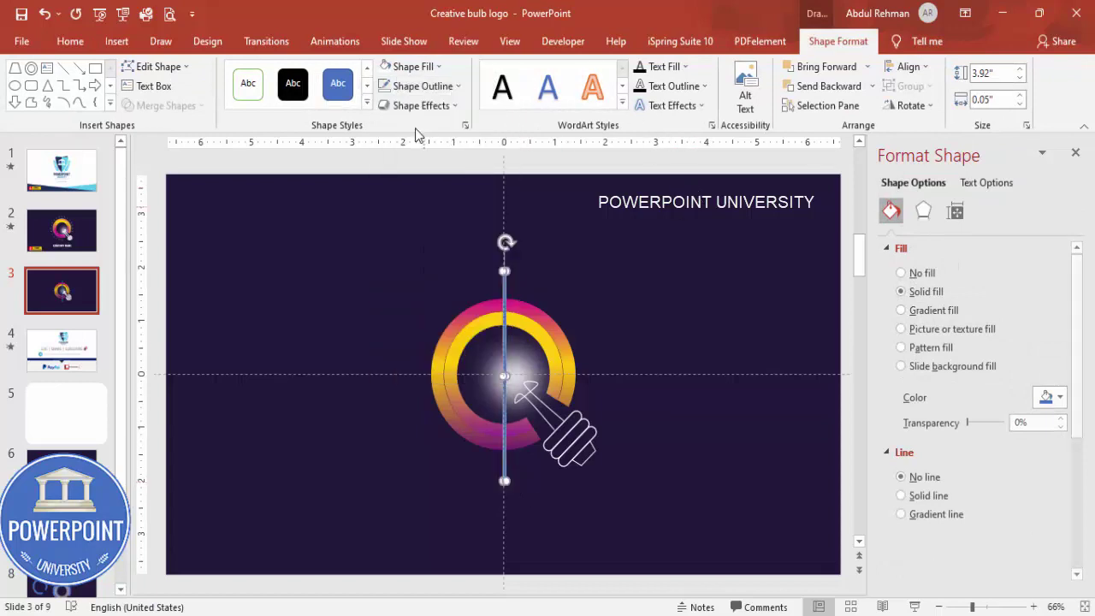
click(408, 66)
click(384, 107)
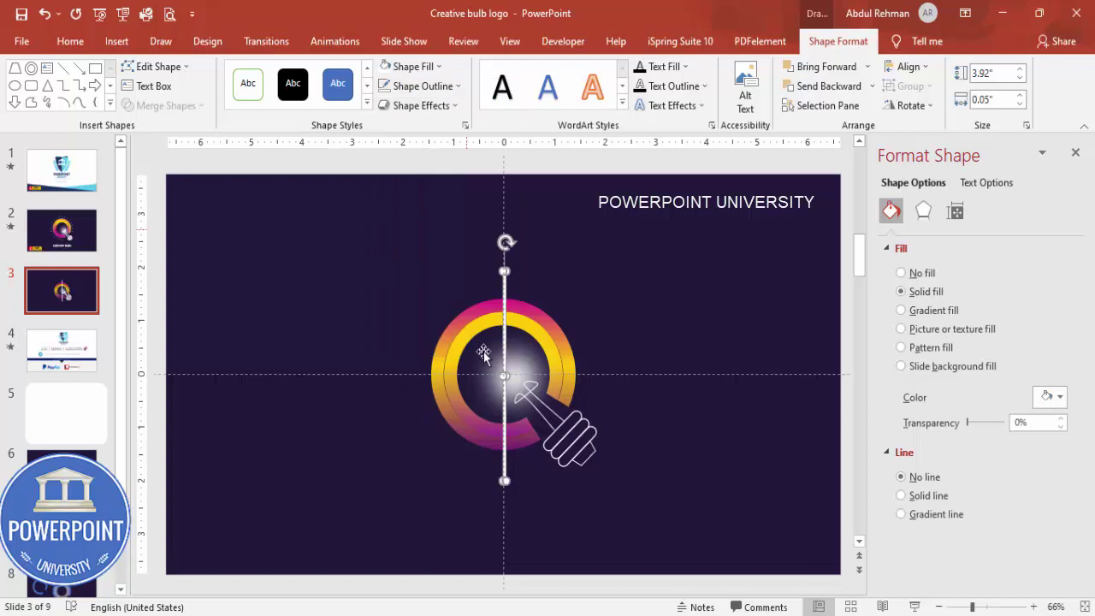
Set the bar height to 3.6" and align it center and middle on the slide
click(1020, 78)
click(1020, 79)
click(1020, 79)
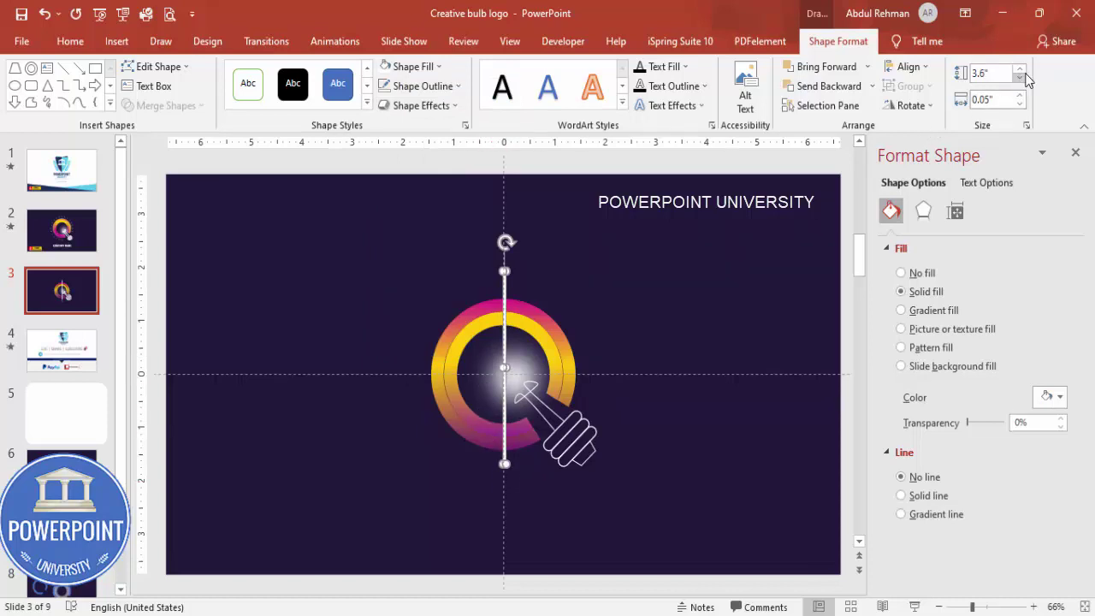
click(909, 67)
click(934, 105)
click(921, 73)
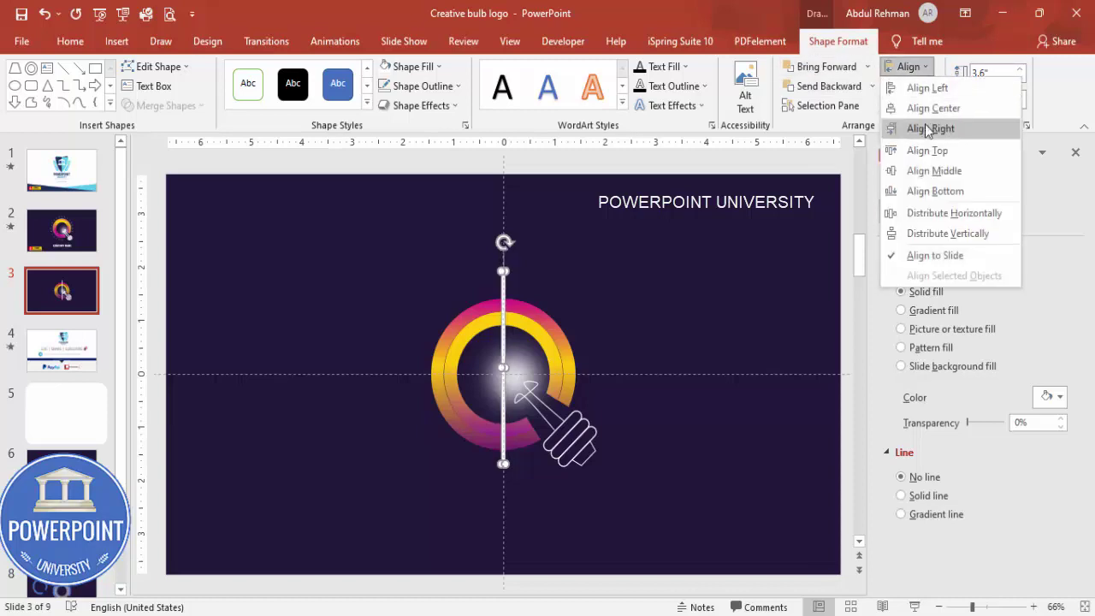
click(936, 169)
click(653, 275)
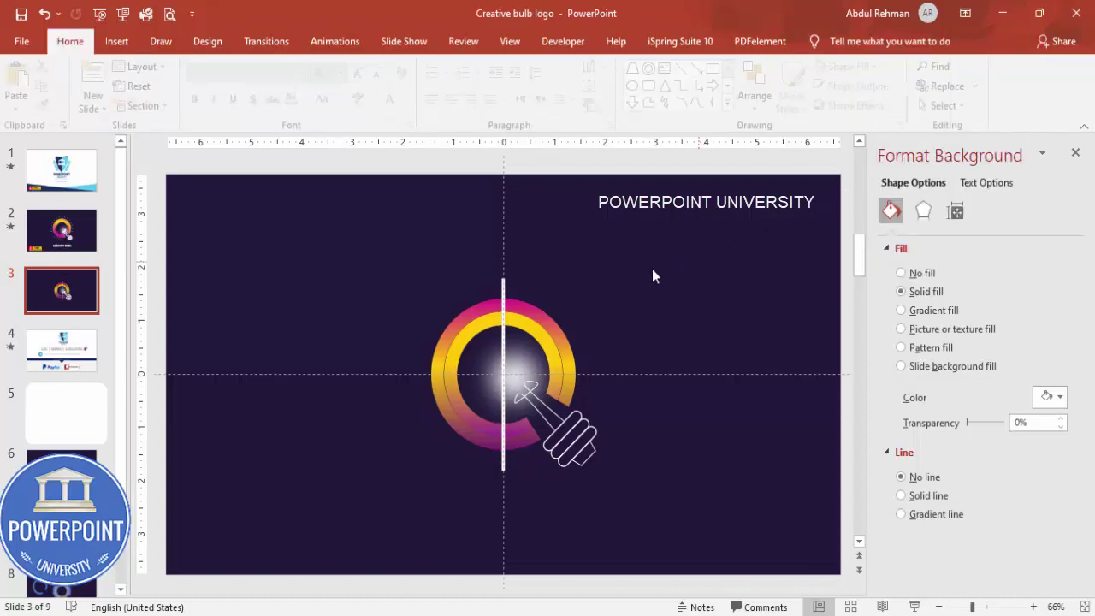
click(505, 286)
Duplicate the bar, align the copy center and middle, and rotate it 15°
key(ctrl+d)
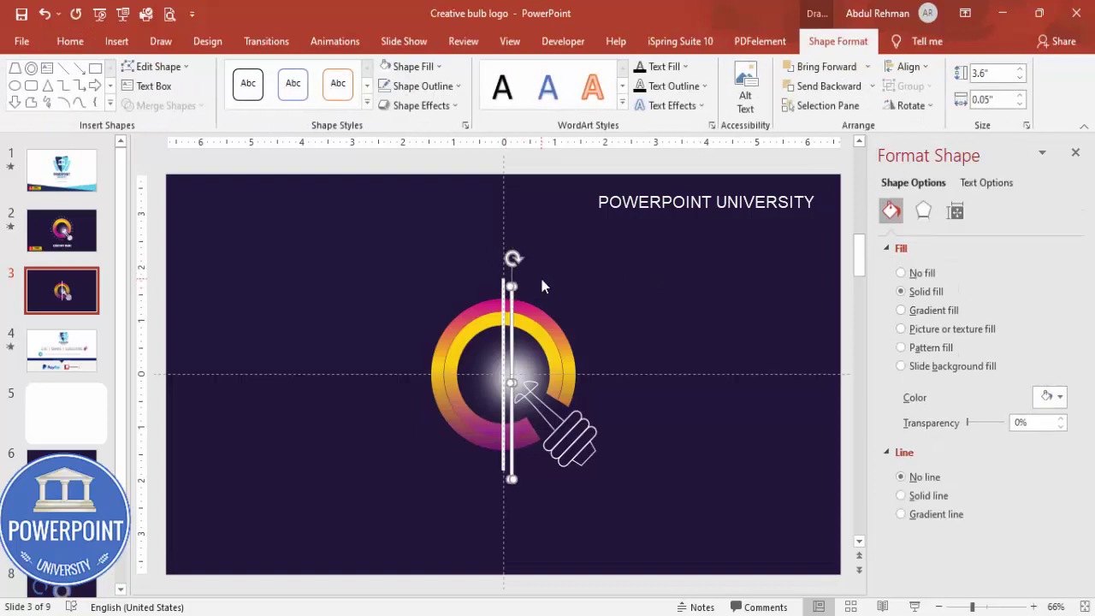
click(906, 66)
click(928, 108)
click(908, 67)
click(952, 171)
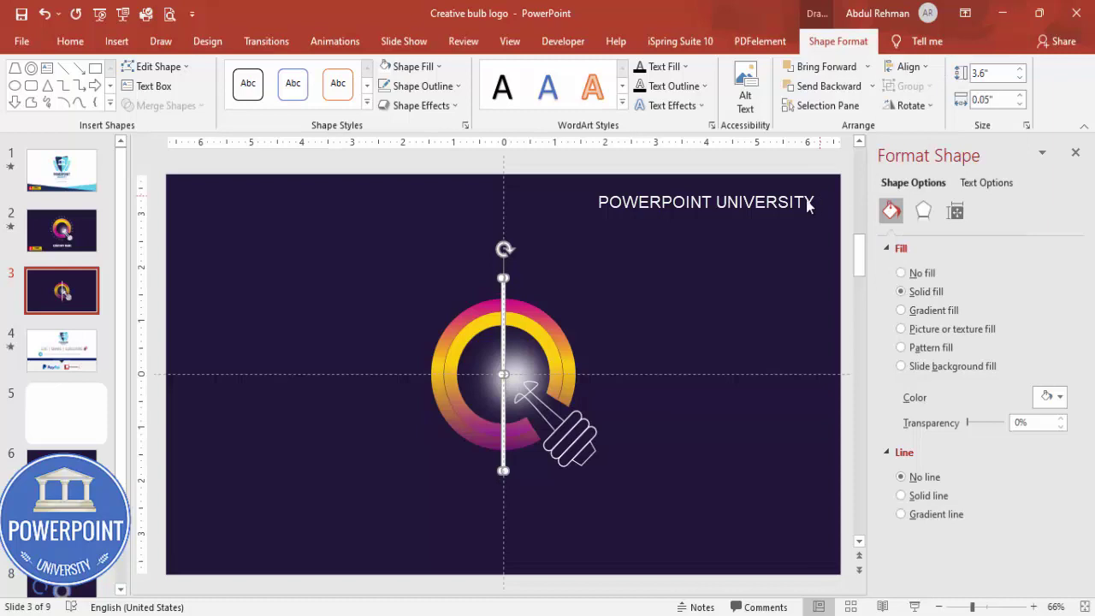
key(alt+Right)
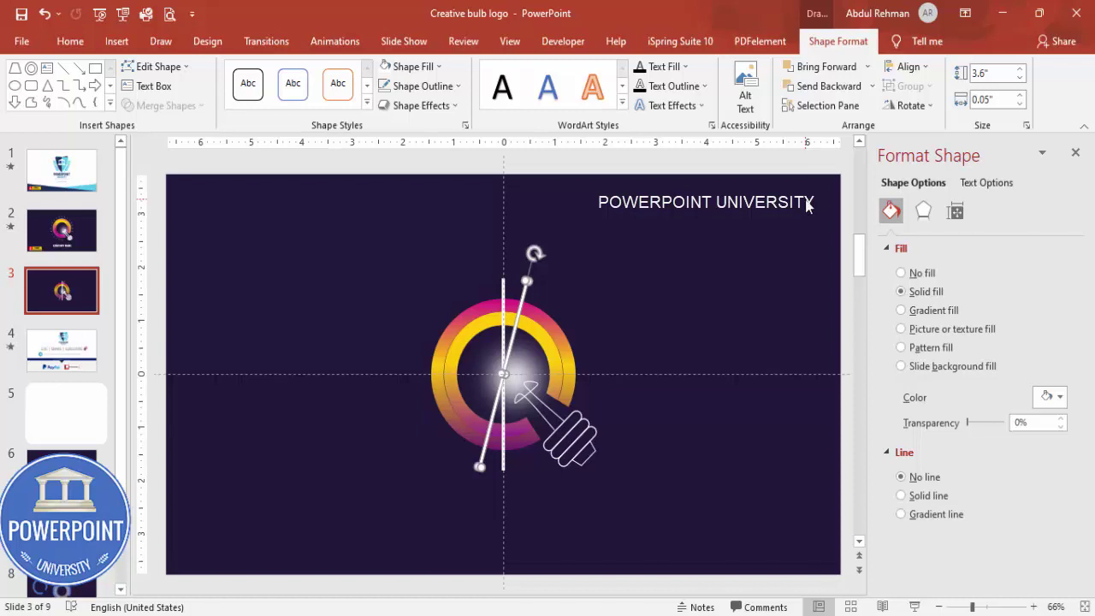
Add five more duplicated rays, each rotated another 15°, until one is horizontal
key(ctrl+d)
key(alt+Right)
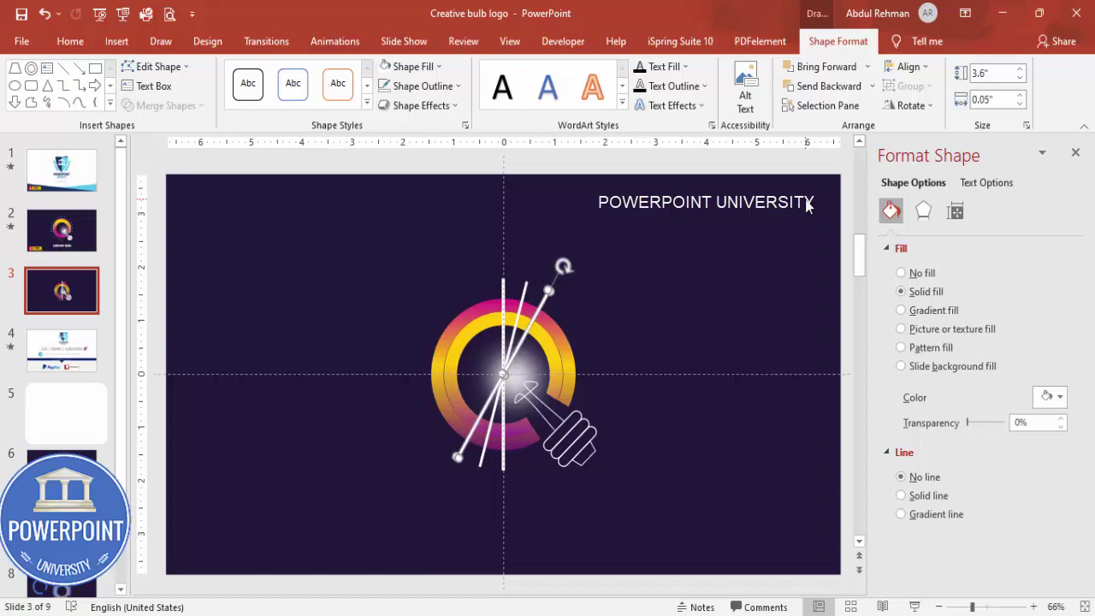
key(ctrl+d)
key(alt+Right)
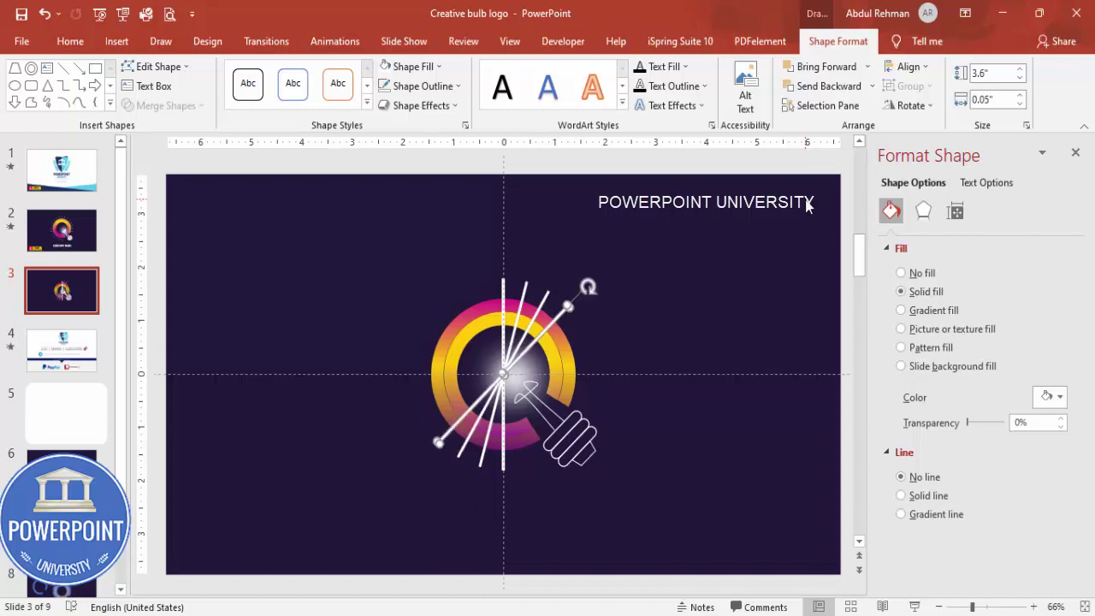
key(ctrl+d)
key(alt+Right)
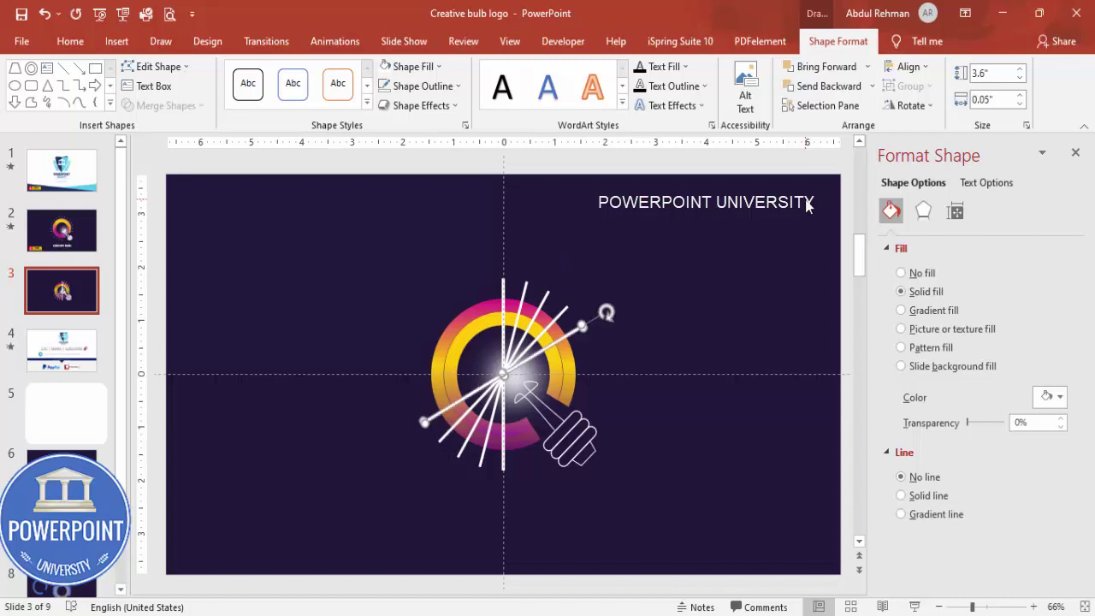
key(ctrl+d)
key(alt+Right)
key(ctrl+d)
key(alt+Right)
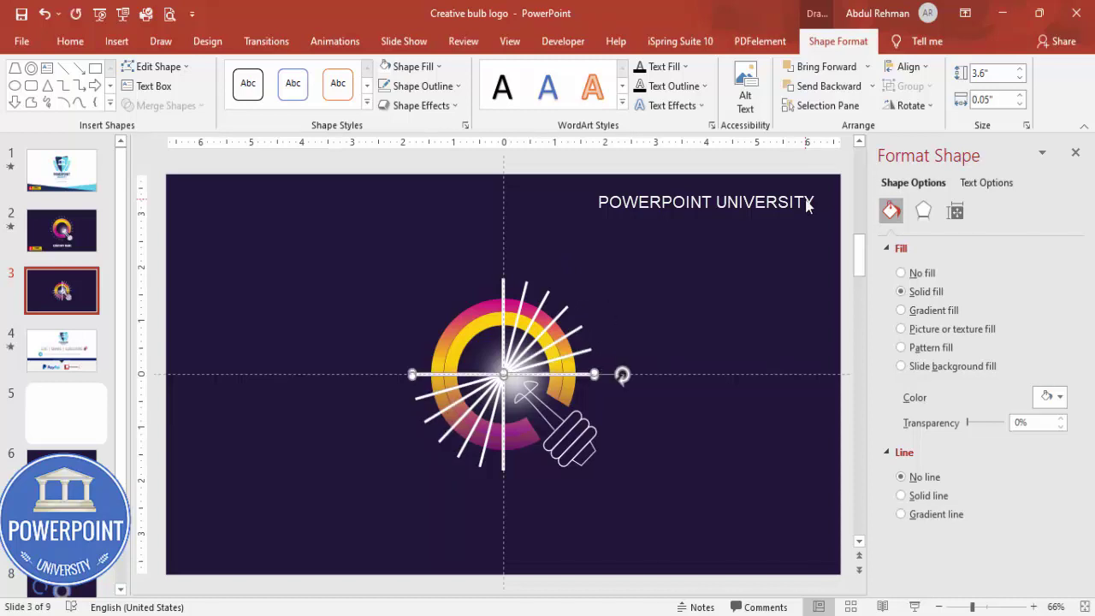
Add five more 15° rotated rays to complete the starburst
key(ctrl+d)
key(alt+Right)
key(ctrl+d)
key(alt+Right)
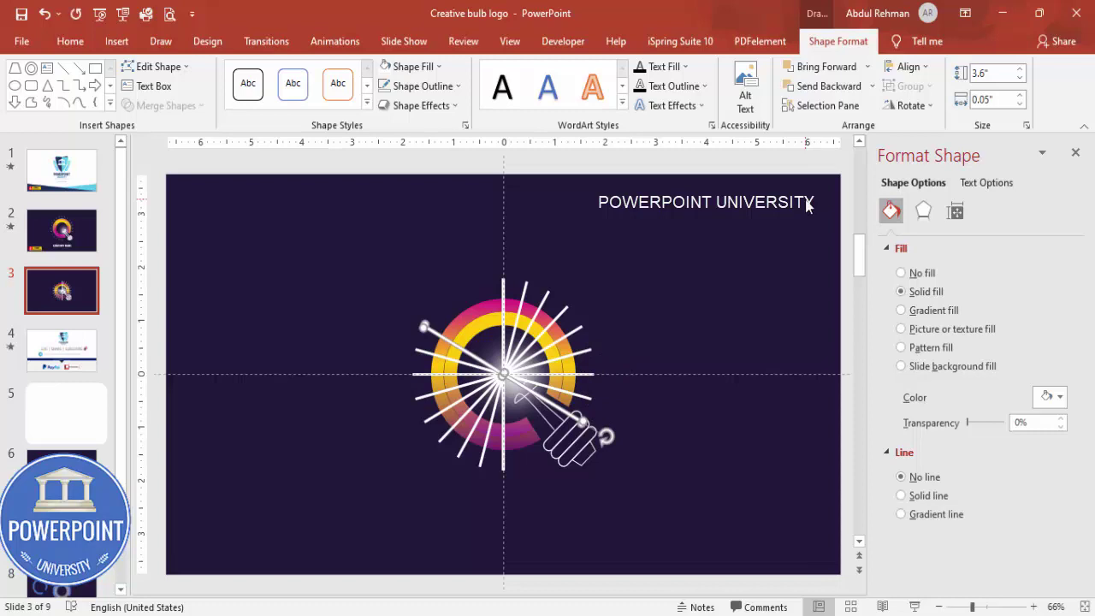
key(ctrl+d)
key(alt+Right)
key(ctrl+d)
key(alt+Right)
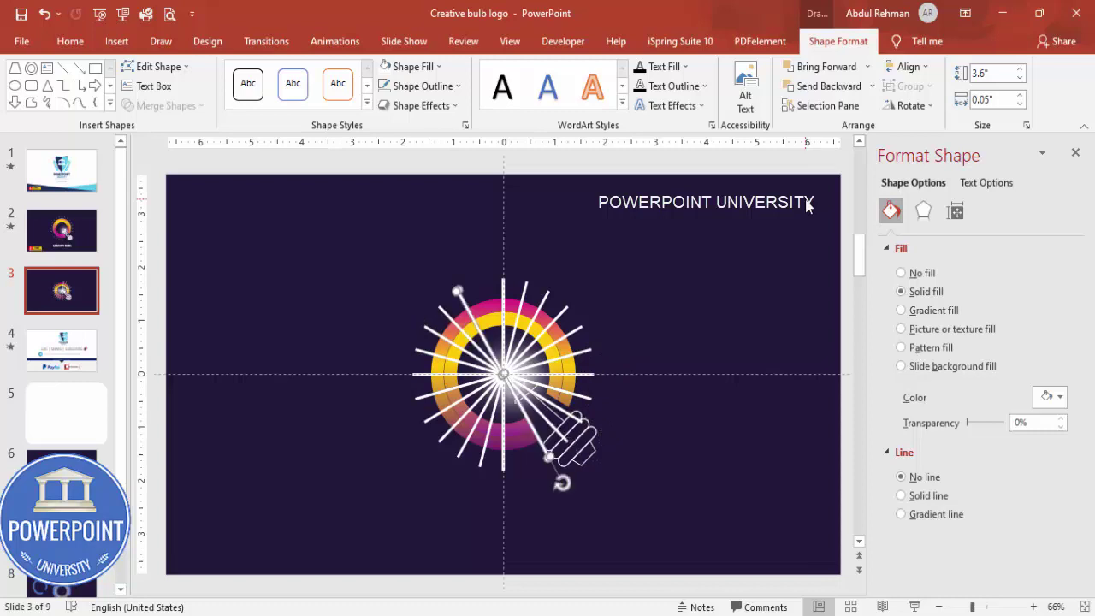
key(ctrl+d)
key(alt+Right)
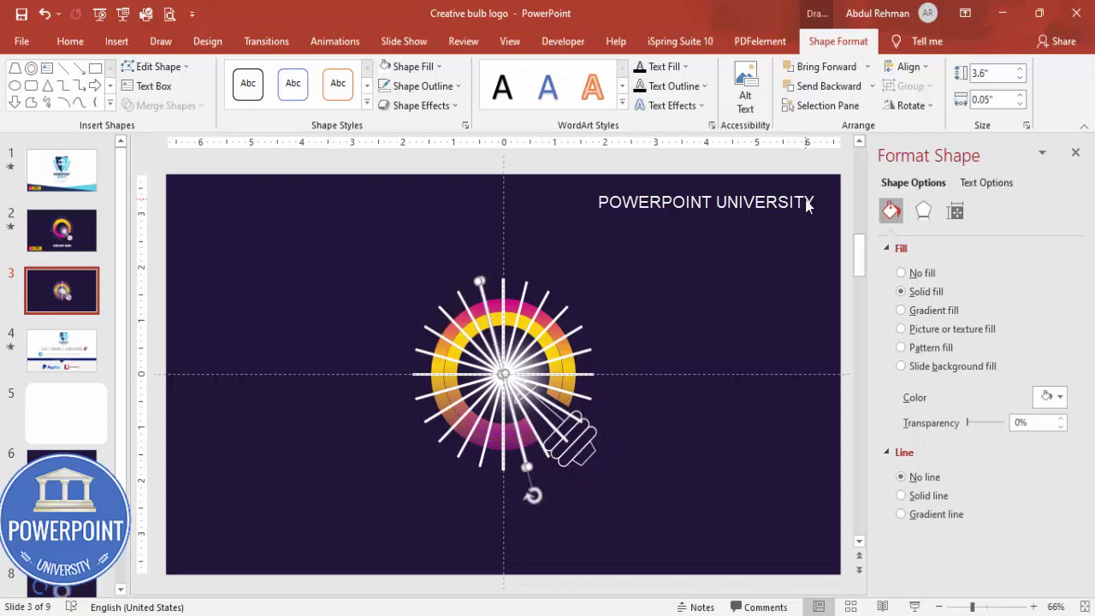
click(700, 227)
click(117, 41)
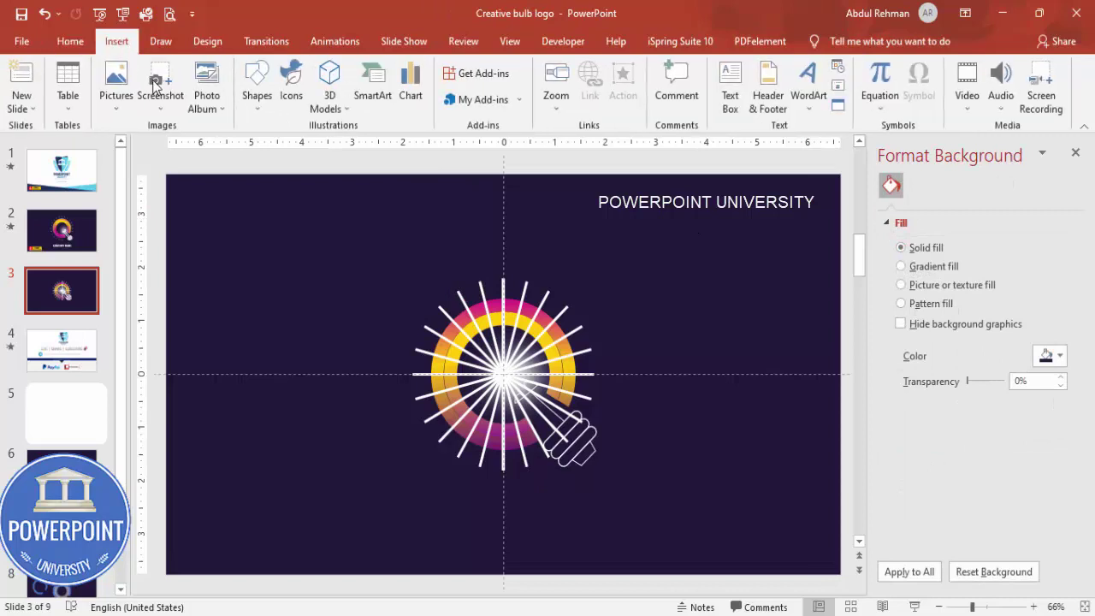
click(250, 101)
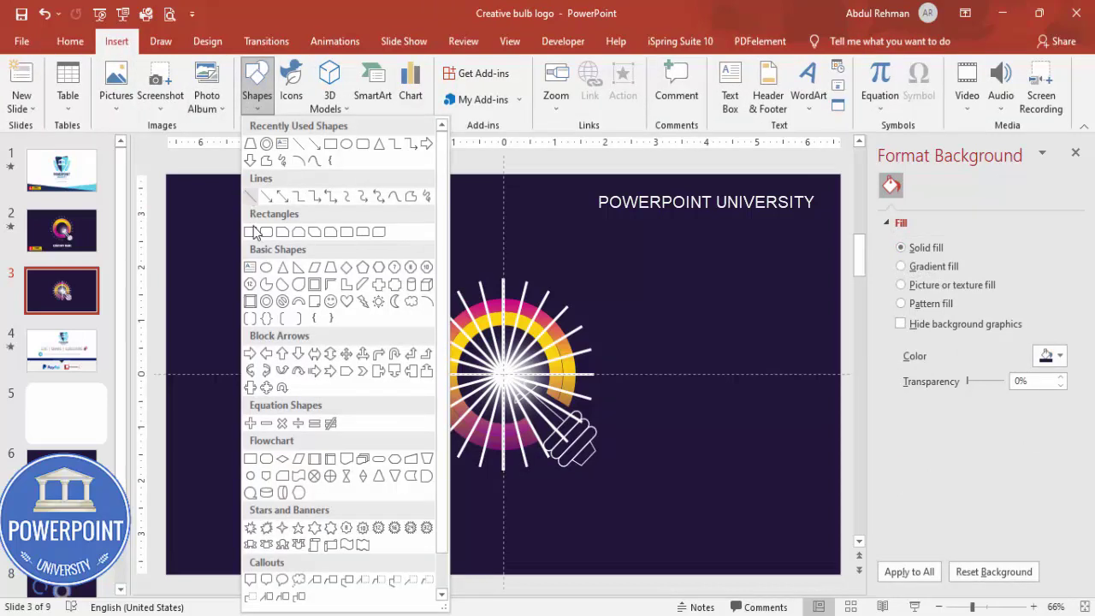
Draw a circle over the bulb and align it center and middle on the slide
click(267, 272)
drag(503, 374, 580, 437)
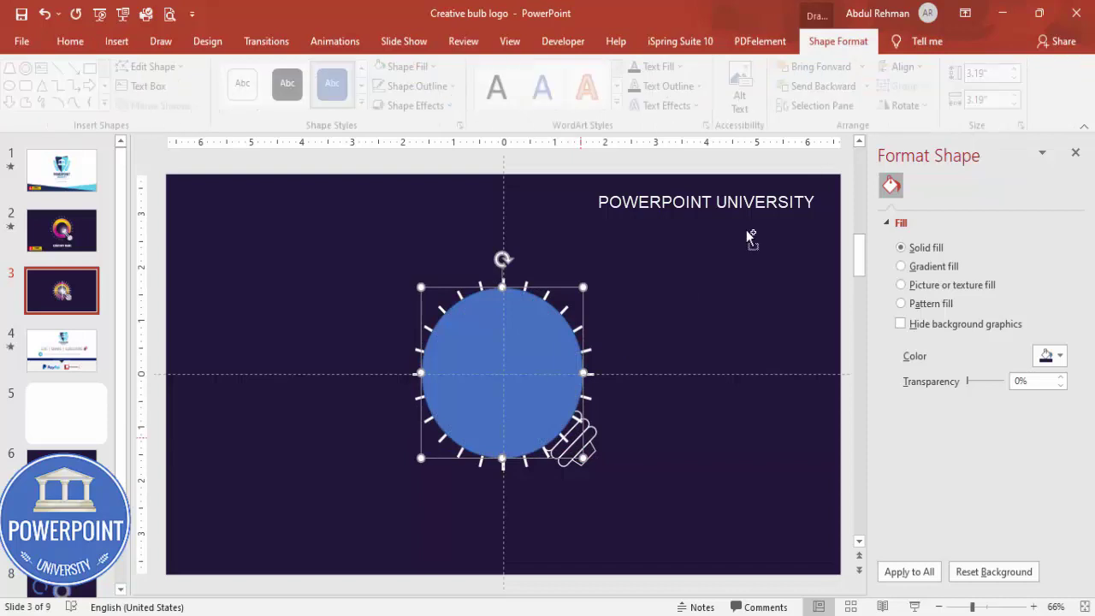
click(909, 67)
click(944, 91)
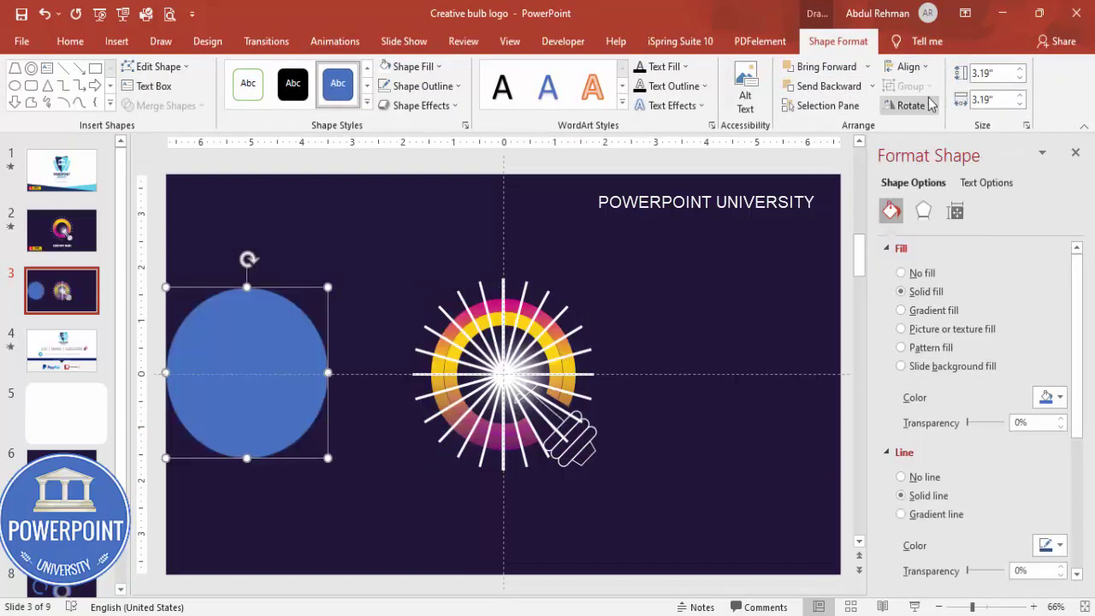
click(907, 67)
click(932, 107)
click(908, 67)
click(934, 171)
Select the ray lines with the circle and apply Merge Shapes > Fragment
click(573, 265)
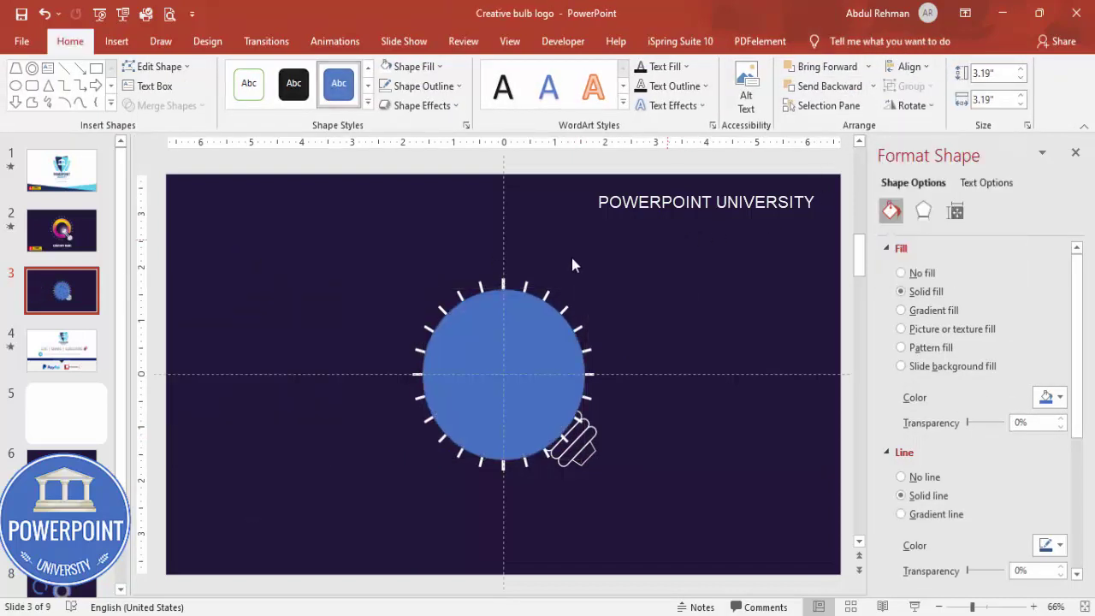
click(484, 286)
shift+click(528, 283)
shift+click(546, 297)
shift+click(564, 311)
shift+click(578, 329)
shift+click(589, 351)
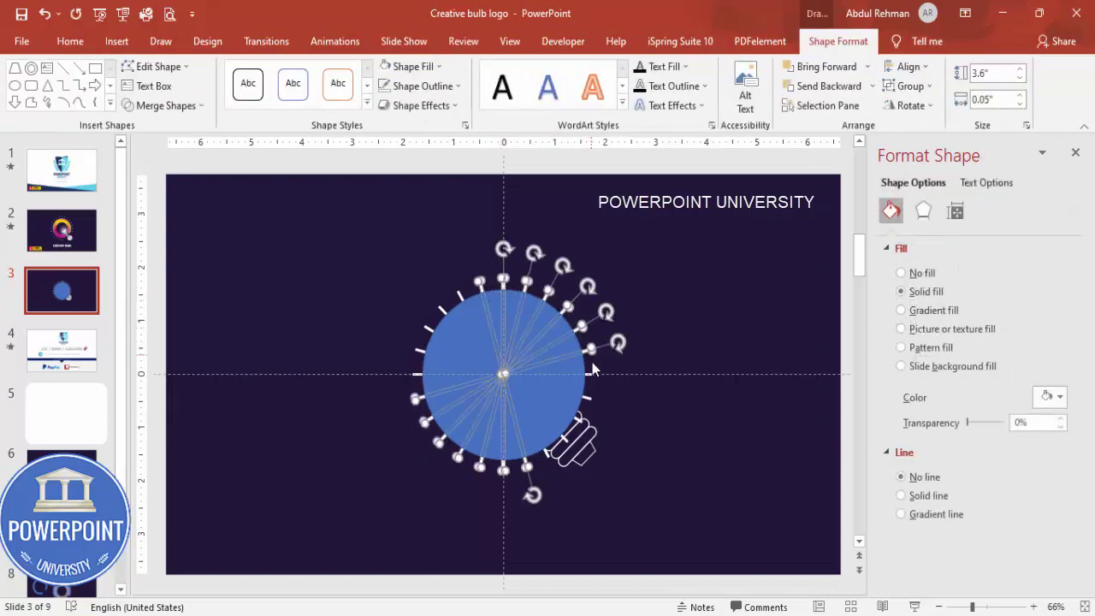
shift+click(592, 376)
shift+click(588, 396)
shift+click(579, 420)
shift+click(561, 456)
shift+click(559, 457)
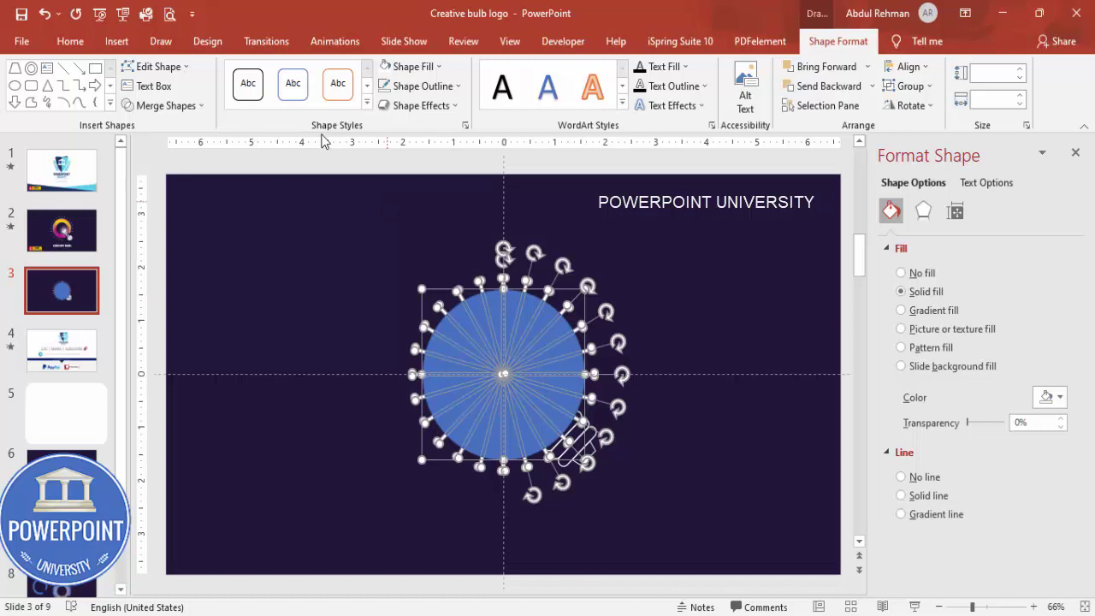
click(164, 105)
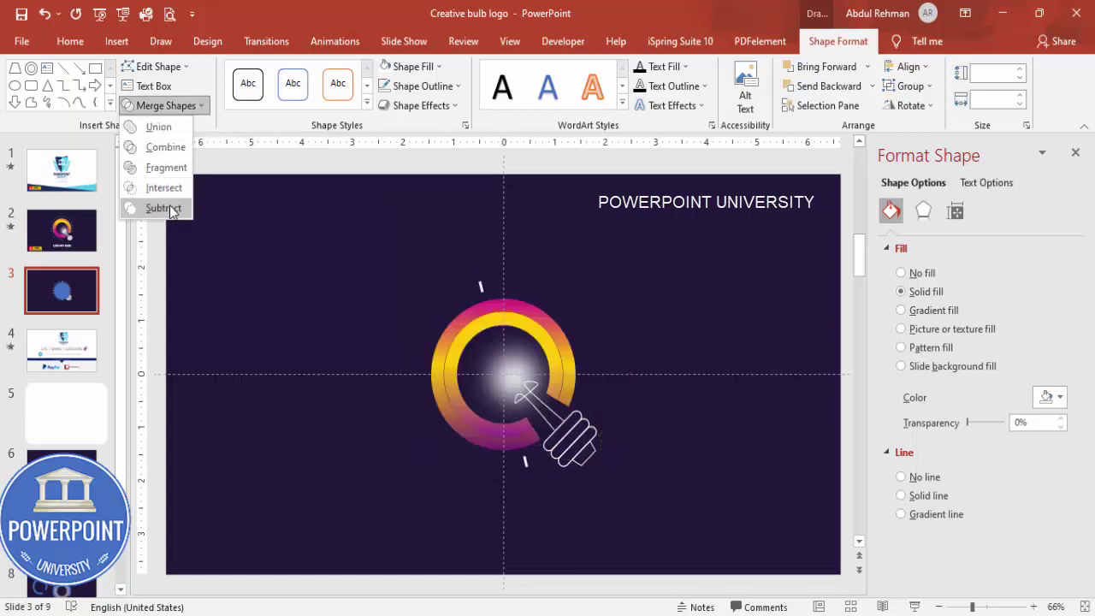
click(170, 168)
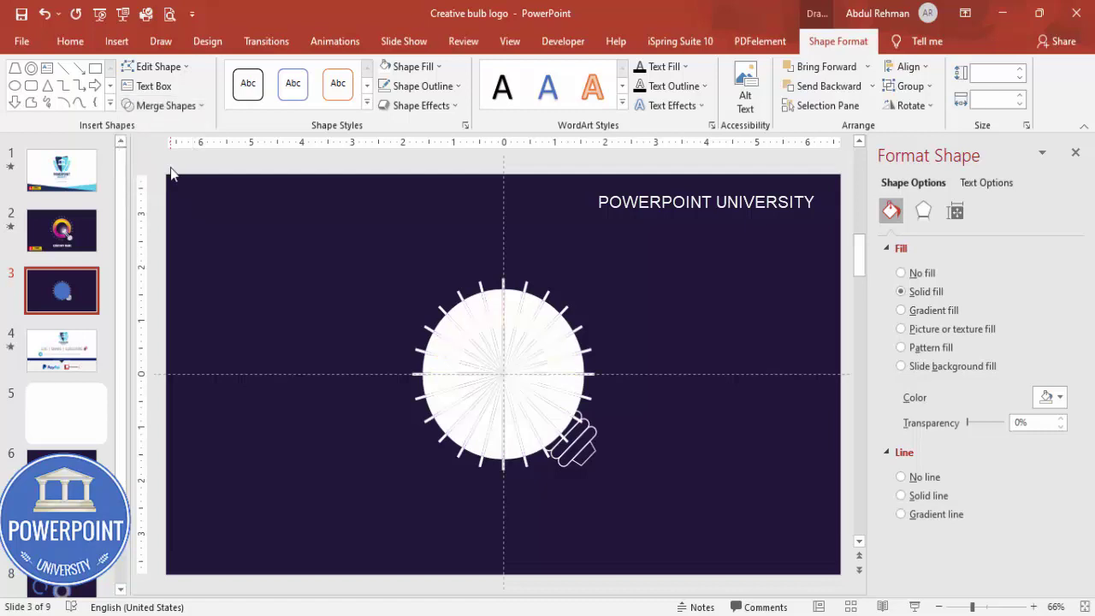
Delete the ray fragments at the top, right, lower centre and left of the bulb
click(668, 257)
click(483, 329)
key(Delete)
click(504, 319)
key(Delete)
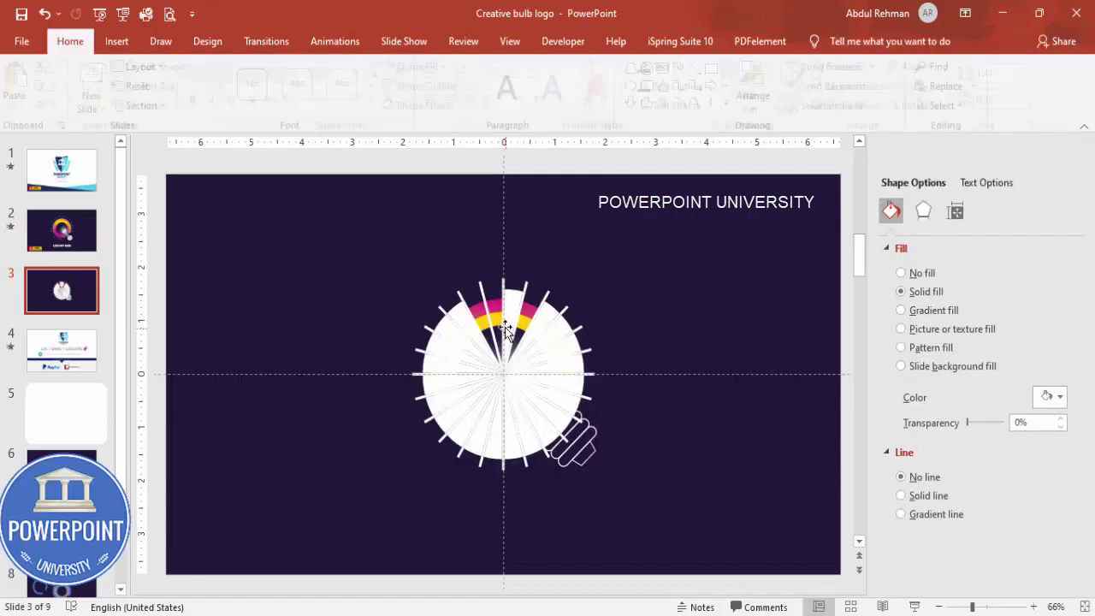
key(Delete)
click(534, 363)
click(552, 370)
key(Delete)
click(533, 359)
key(Delete)
click(521, 386)
key(Delete)
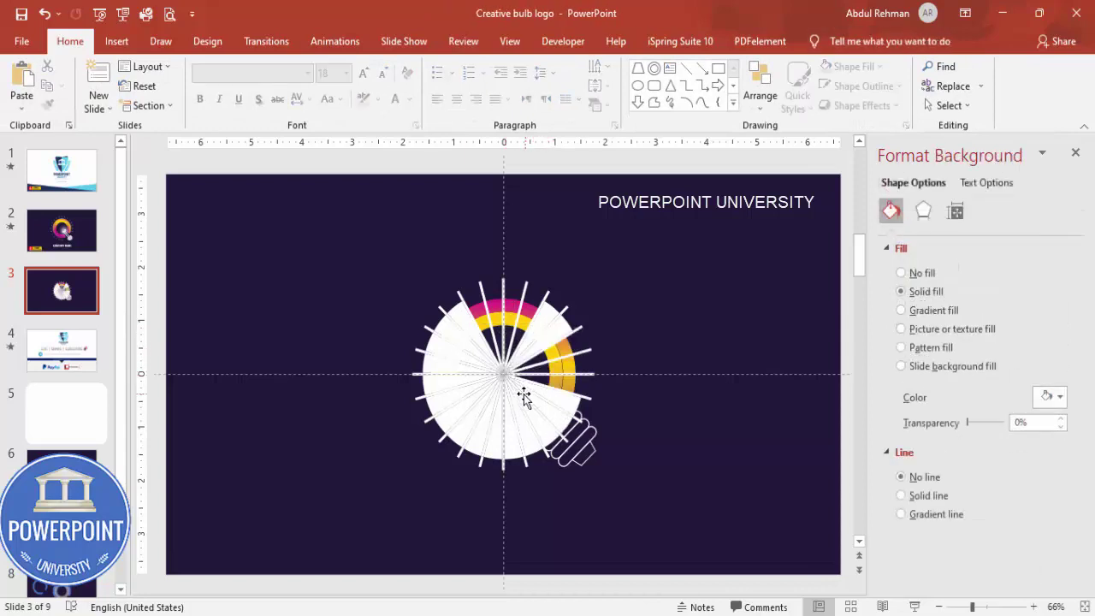
click(522, 396)
key(Delete)
click(491, 399)
key(Delete)
click(484, 382)
key(Delete)
click(482, 367)
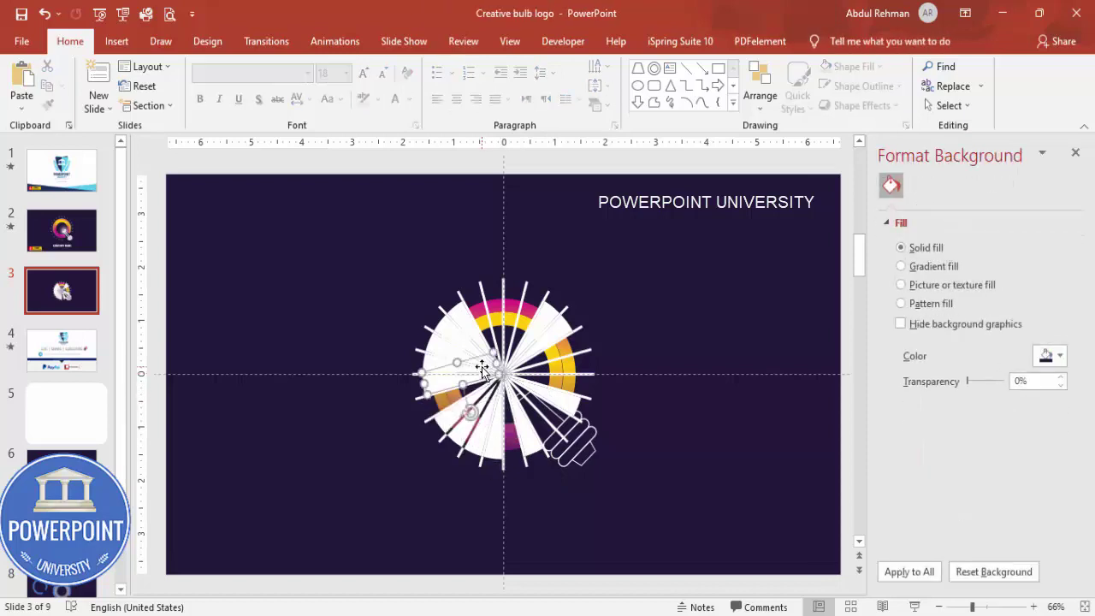
key(Delete)
click(485, 357)
key(Delete)
click(491, 354)
key(Delete)
click(500, 353)
key(Delete)
Delete the remaining ray fragments near the centre and right side of the ring
click(503, 352)
click(524, 359)
key(Delete)
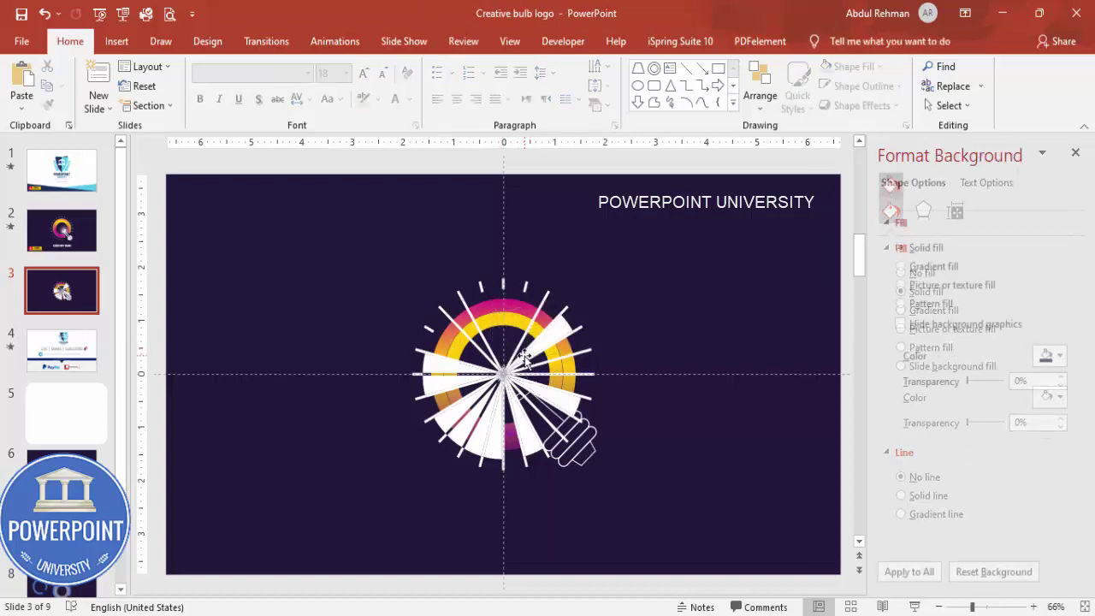
click(522, 356)
key(Delete)
click(521, 354)
key(Delete)
click(522, 353)
key(Delete)
click(524, 358)
key(Delete)
click(532, 368)
key(Delete)
click(537, 374)
key(Delete)
click(535, 381)
key(Delete)
click(532, 386)
key(Delete)
click(531, 387)
key(Delete)
click(530, 389)
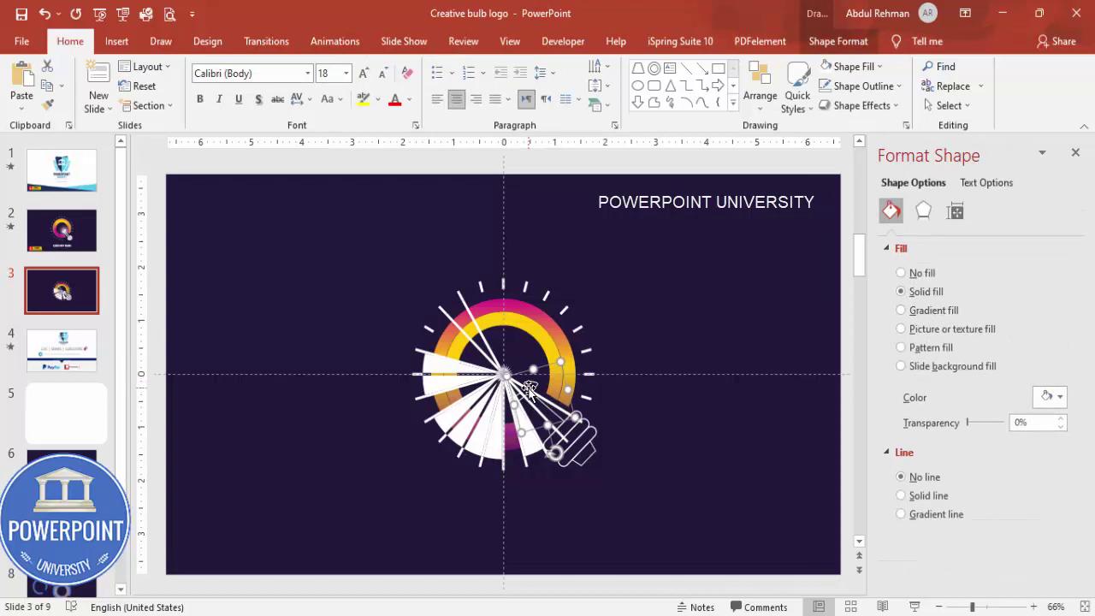
key(Delete)
click(533, 398)
key(Delete)
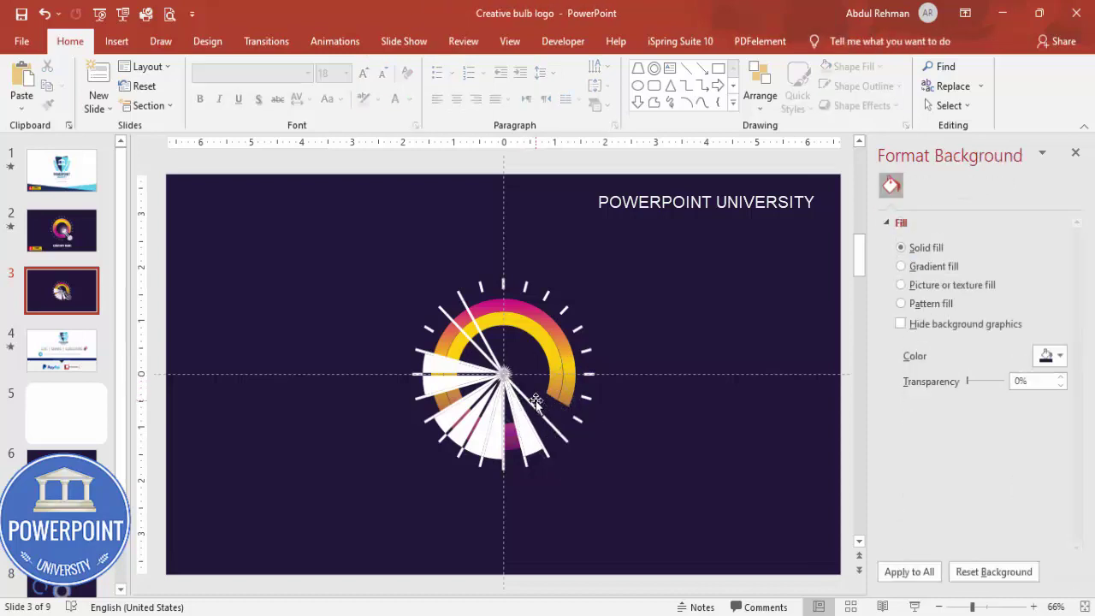
Move the bulb base away from the ring and select a leftover white wedge inside it
drag(542, 399, 587, 458)
drag(690, 453, 777, 451)
drag(760, 381, 755, 309)
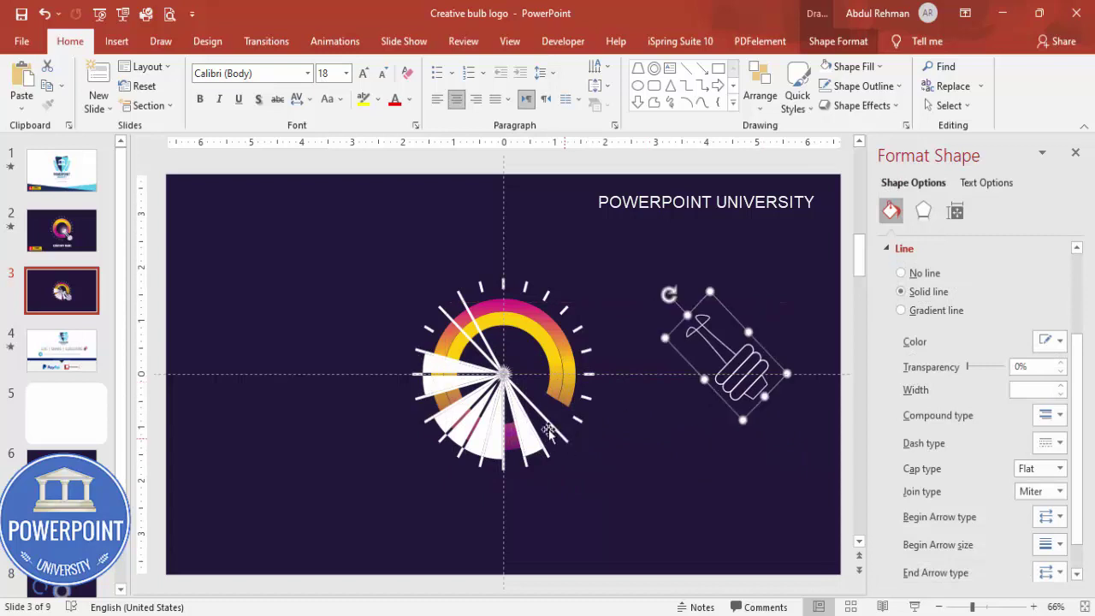
click(535, 399)
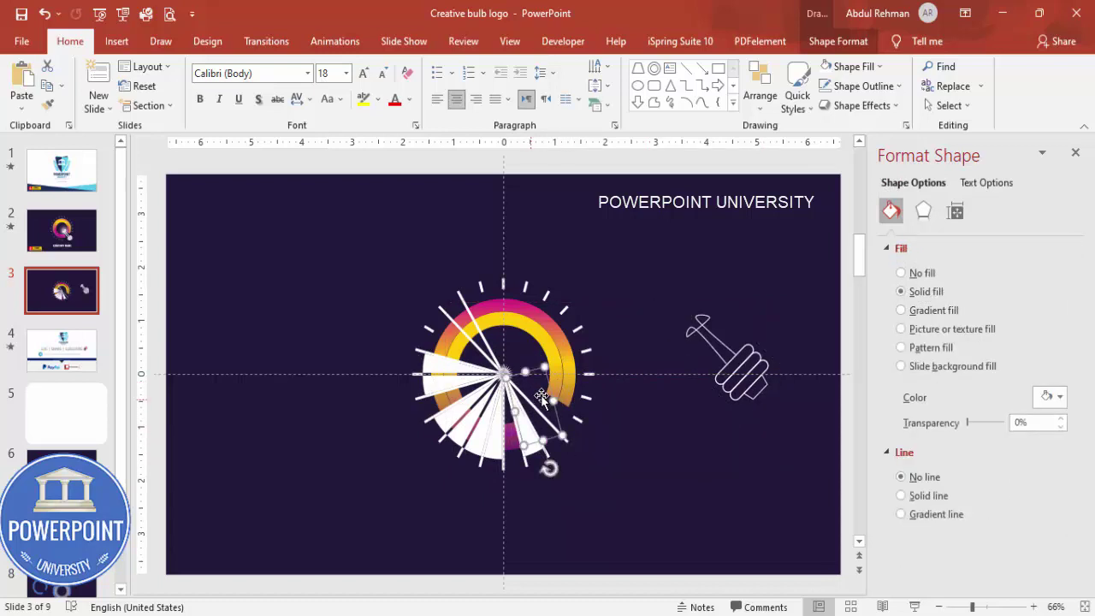
Undo back to short white rays around the ring, and set the base on its lower right
key(ctrl+z)
key(ctrl+z)
key(ctrl+z)
key(ctrl+z)
key(ctrl+z)
key(ctrl+z)
key(ctrl+z)
key(ctrl+z)
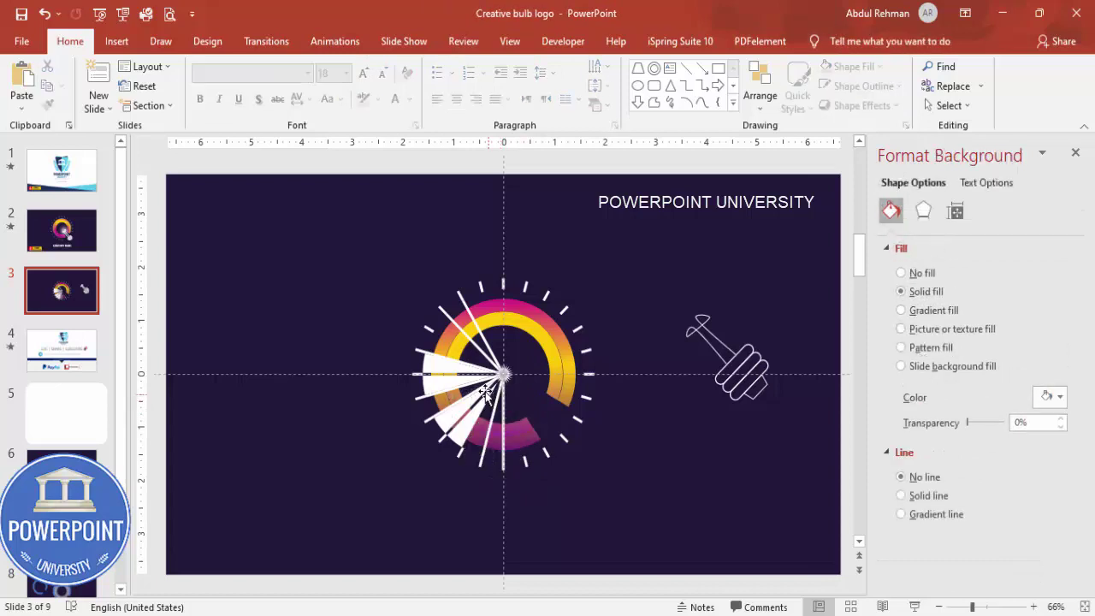
key(ctrl+z)
key(ctrl+z)
key(ctrl+z)
key(ctrl+z)
key(ctrl+y)
key(ctrl+y)
key(ctrl+y)
key(ctrl+y)
key(ctrl+z)
key(ctrl+z)
key(ctrl+z)
key(ctrl+z)
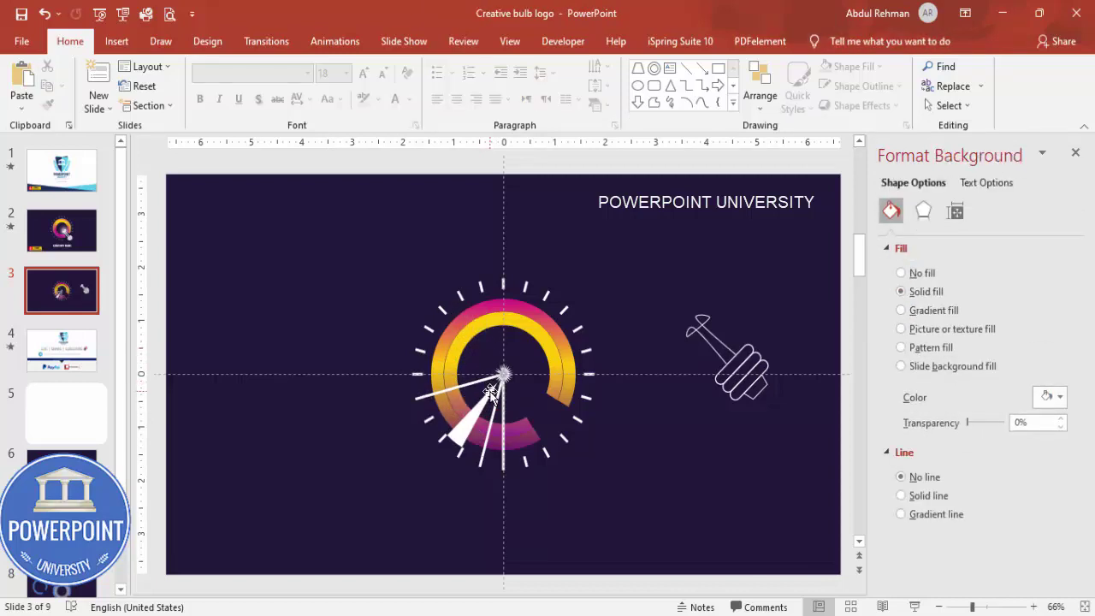
key(ctrl+z)
key(ctrl+z)
key(ctrl+z)
key(ctrl+z)
key(ctrl+z)
key(ctrl+z)
key(ctrl+z)
key(ctrl+z)
key(ctrl+z)
key(ctrl+z)
key(ctrl+z)
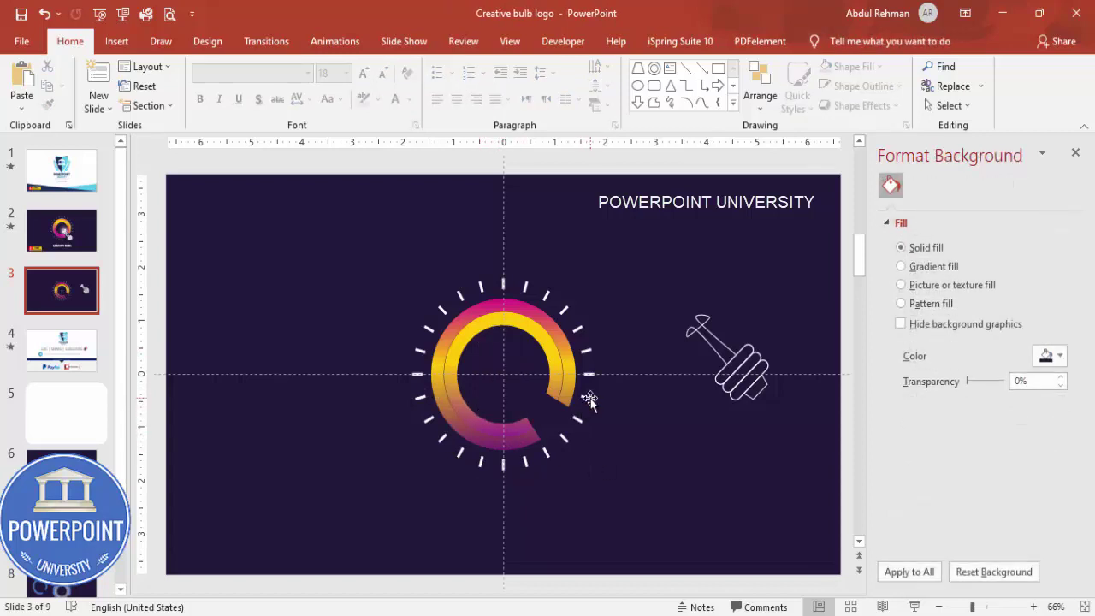
key(ctrl+z)
key(ctrl+z)
key(ctrl+z)
key(ctrl+z)
key(ctrl+z)
key(ctrl+z)
key(ctrl+z)
key(ctrl+z)
drag(744, 376, 574, 431)
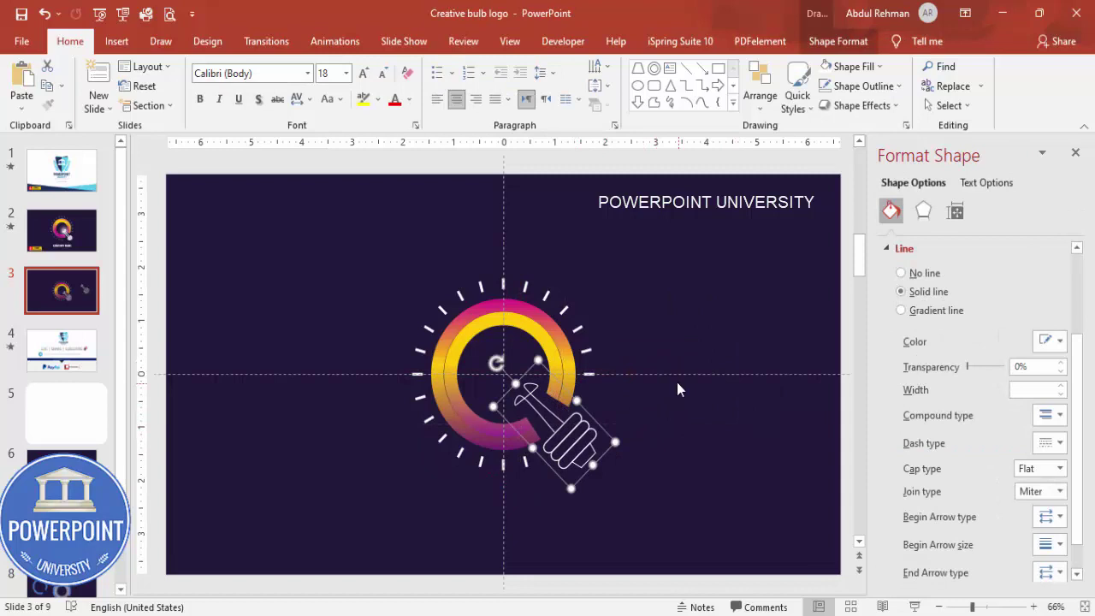
Deselect the bulb base and bring up the Insert ribbon
click(500, 398)
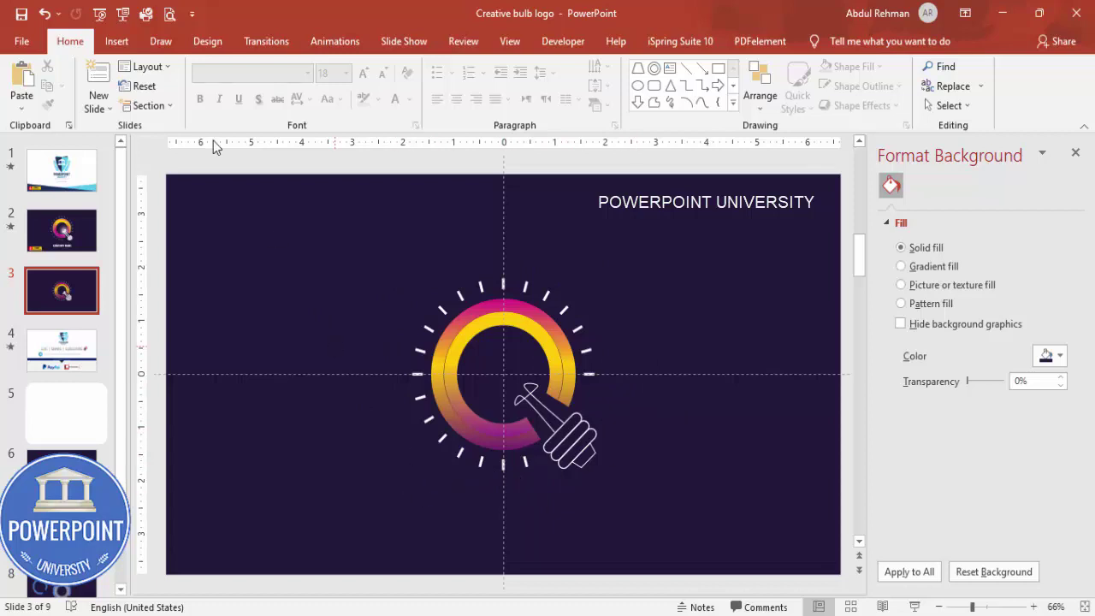
click(116, 41)
Draw a text box below the bulb reading 'YOUR COMPANY NAME'
click(730, 85)
drag(610, 537, 601, 538)
text(YOUR)
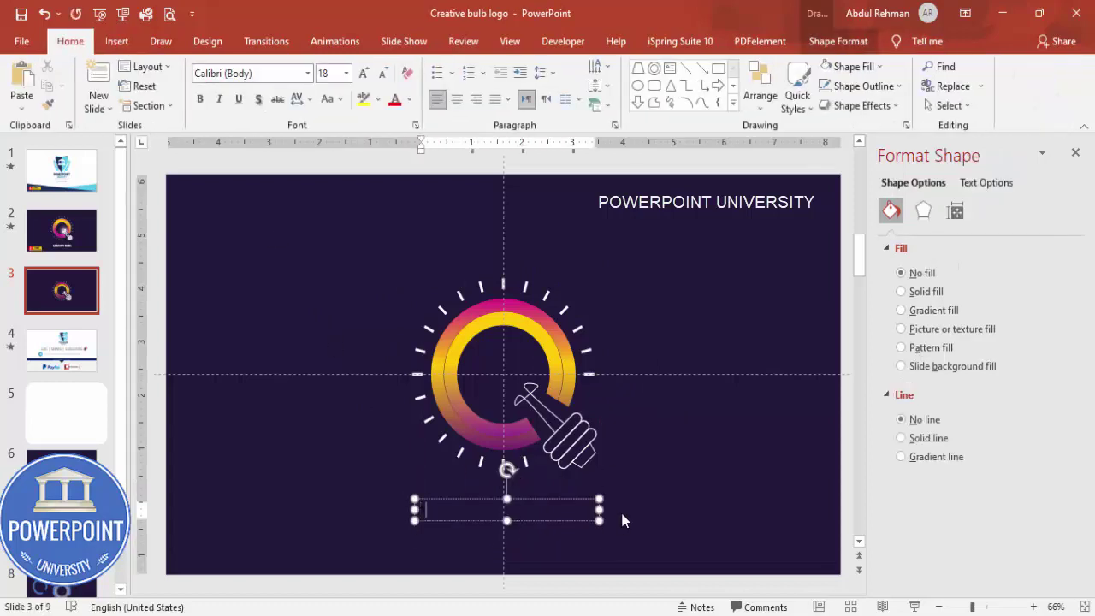
text( COMPANY NAME)
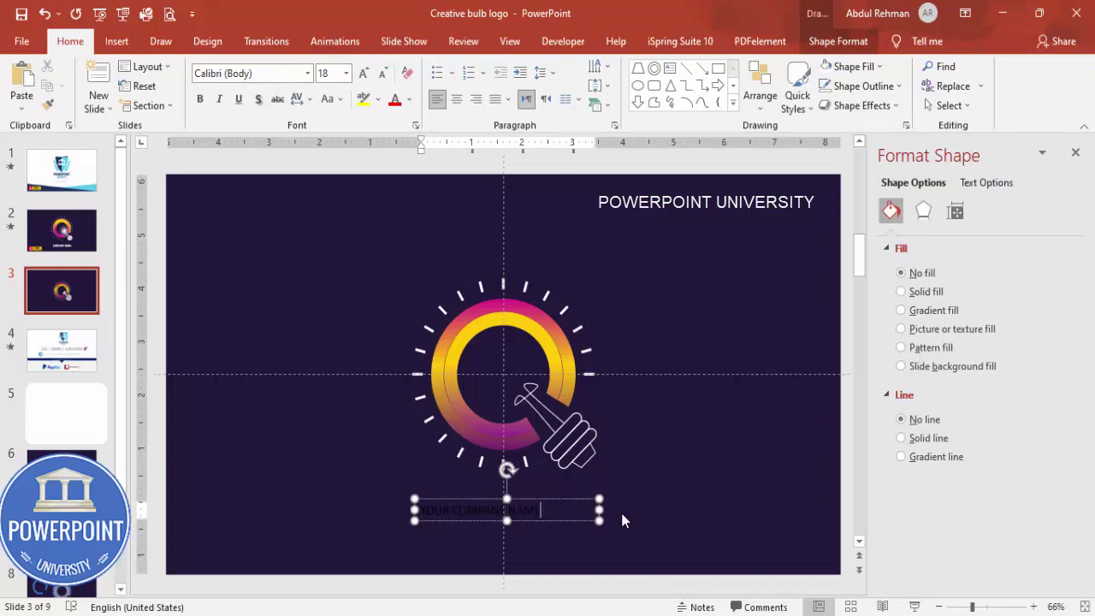
key(Escape)
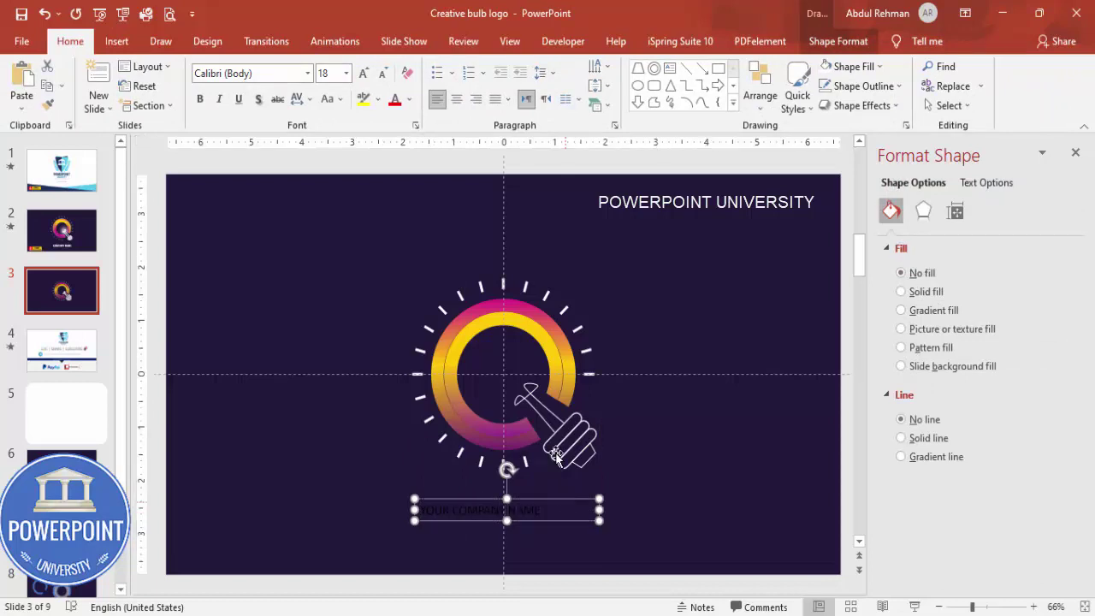
Format the company name as white, centred Oswald text at 28 pt
click(411, 101)
click(395, 134)
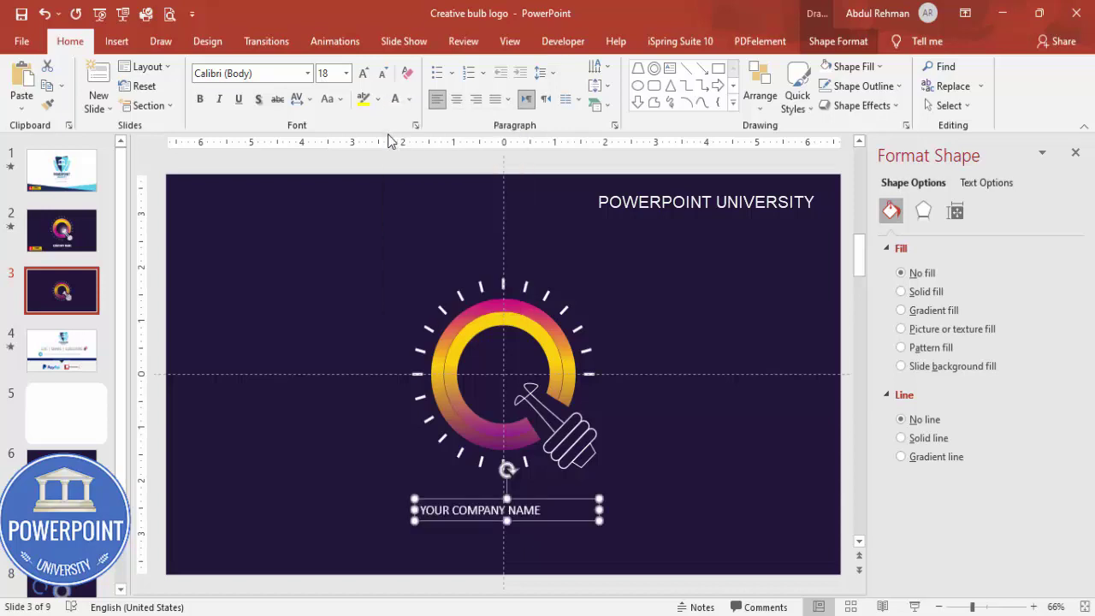
click(262, 73)
text(Oswald)
key(Return)
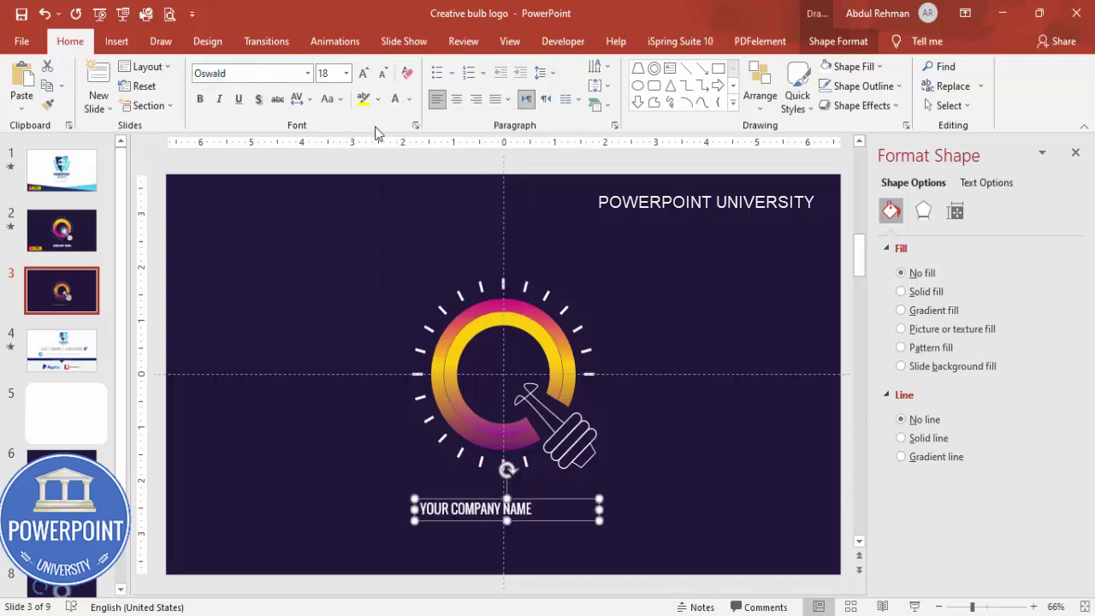
key(ctrl+e)
click(365, 73)
click(366, 72)
click(365, 73)
click(692, 460)
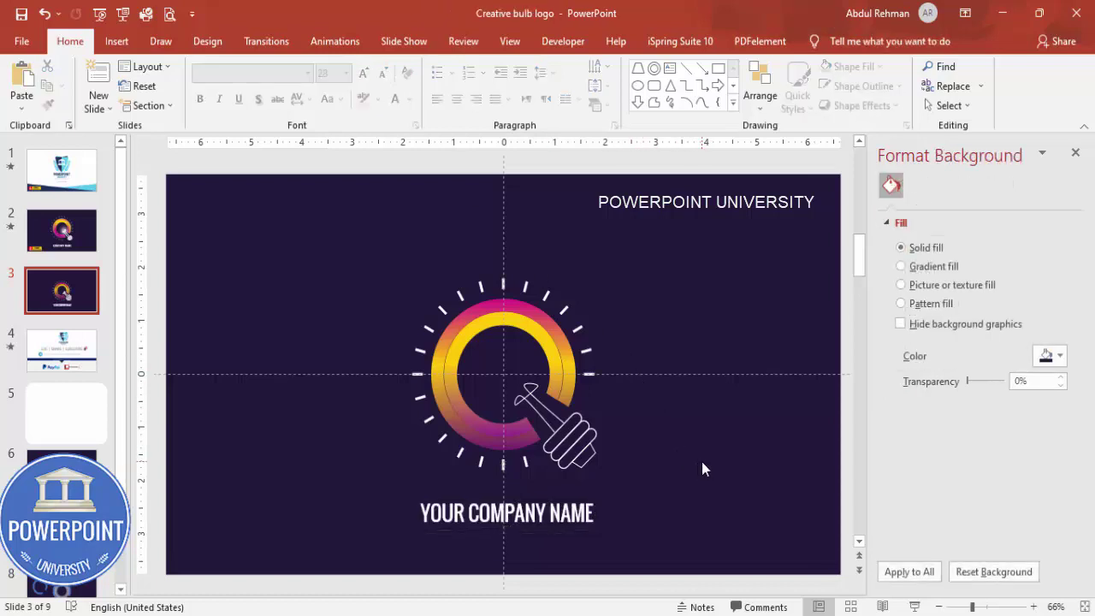